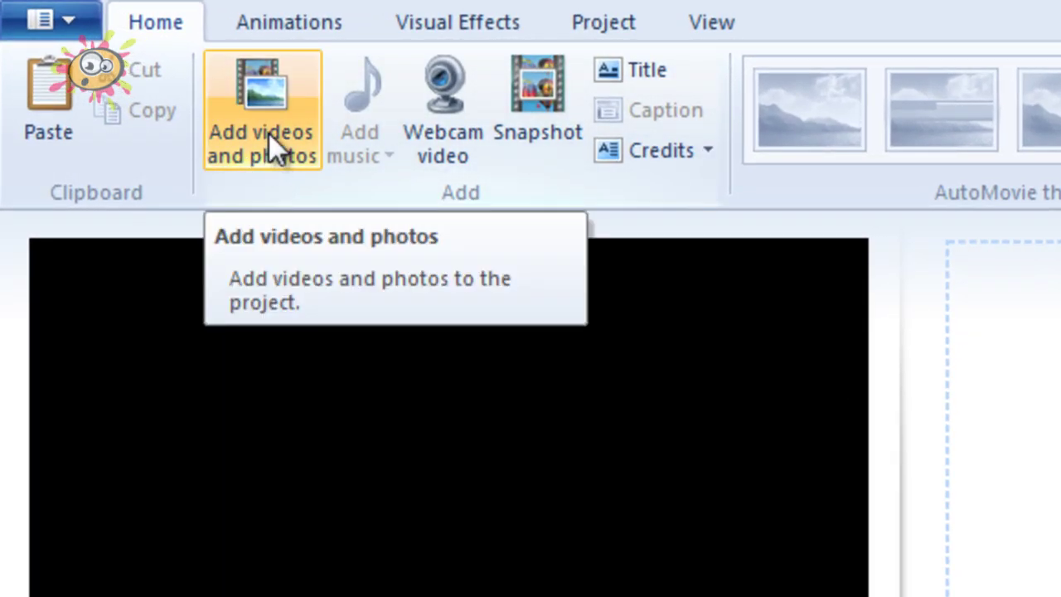
# Import all 25 photos from the DJ_Stock folder onto the storyboard, making a 02:55.00 movie.
pyautogui.click(260, 124)
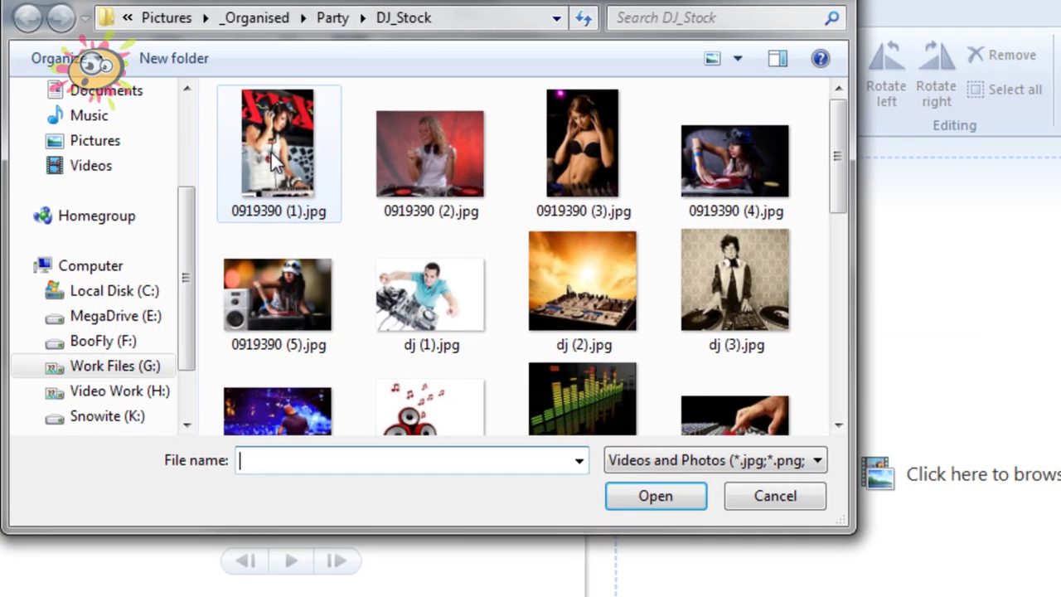
pyautogui.click(273, 161)
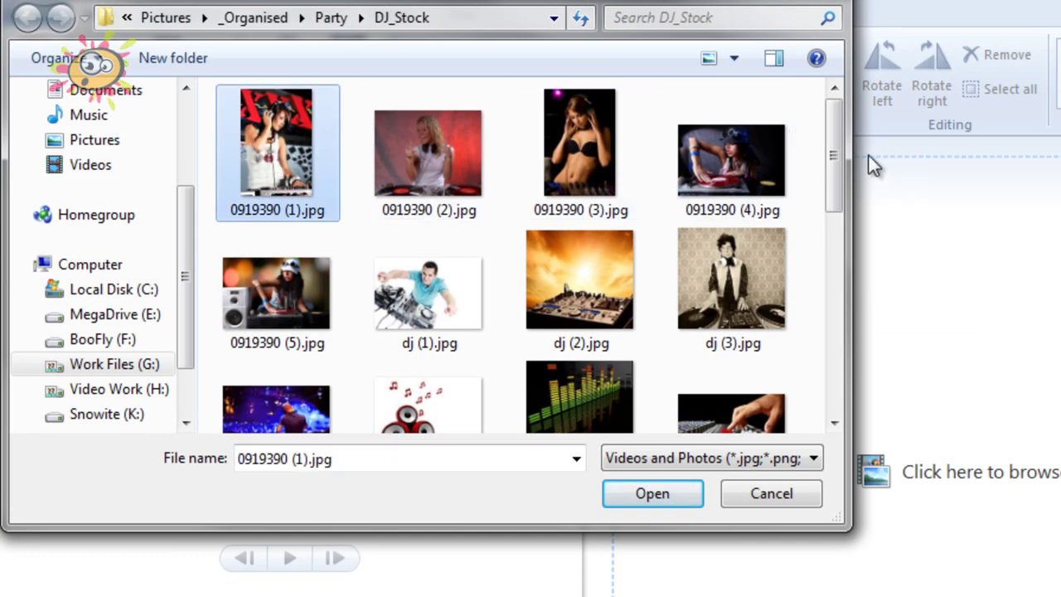
pyautogui.moveTo(835, 152)
pyautogui.mouseDown()
pyautogui.moveTo(851, 381)
pyautogui.moveTo(848, 178)
pyautogui.moveTo(834, 135)
pyautogui.mouseUp()
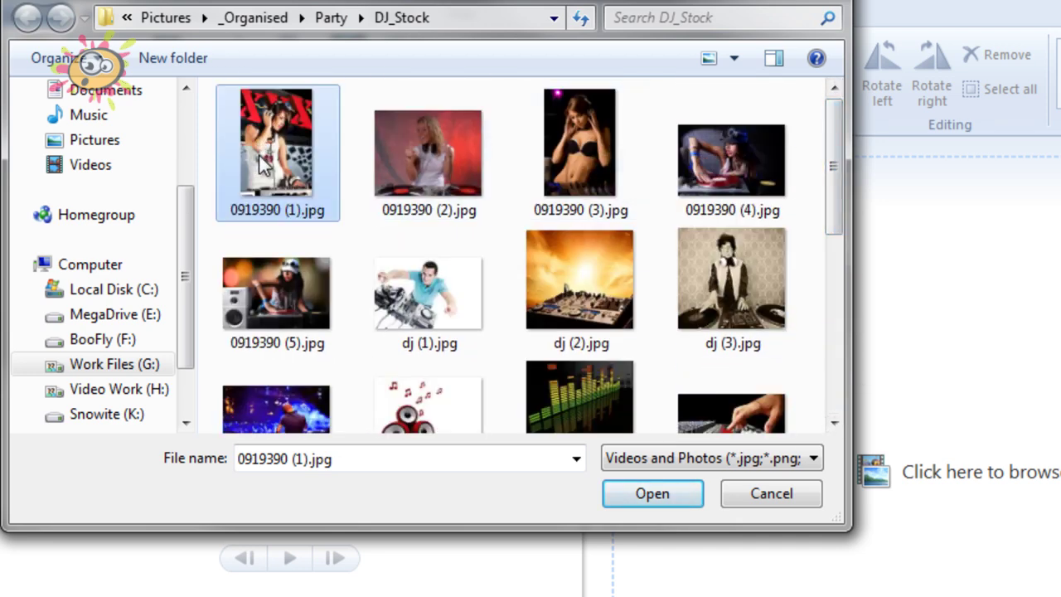
pyautogui.hotkey('ctrl', 'a')
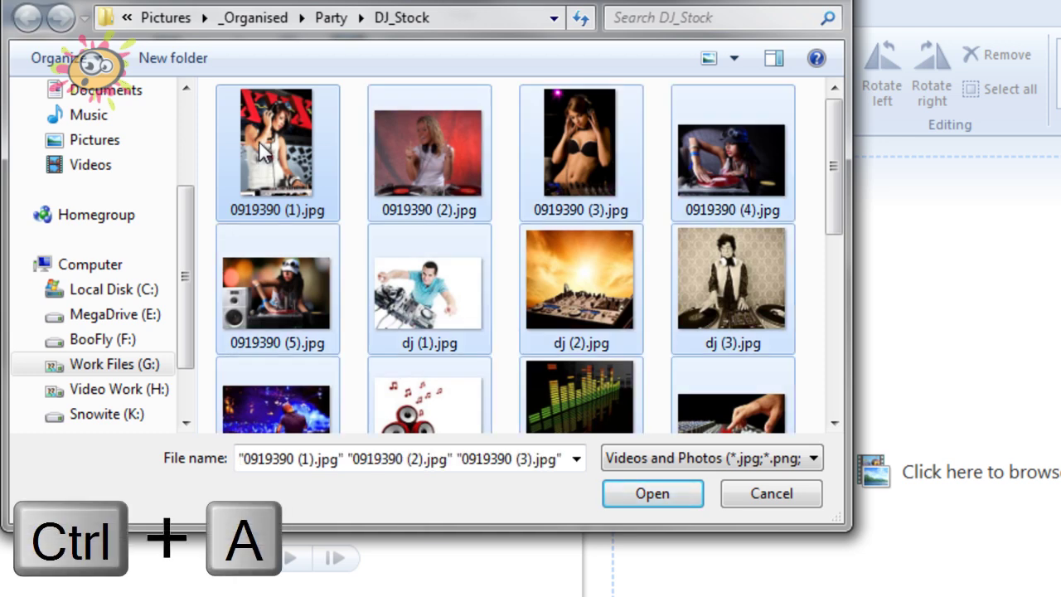
pyautogui.moveTo(832, 181)
pyautogui.mouseDown()
pyautogui.moveTo(833, 360)
pyautogui.moveTo(836, 164)
pyautogui.mouseUp()
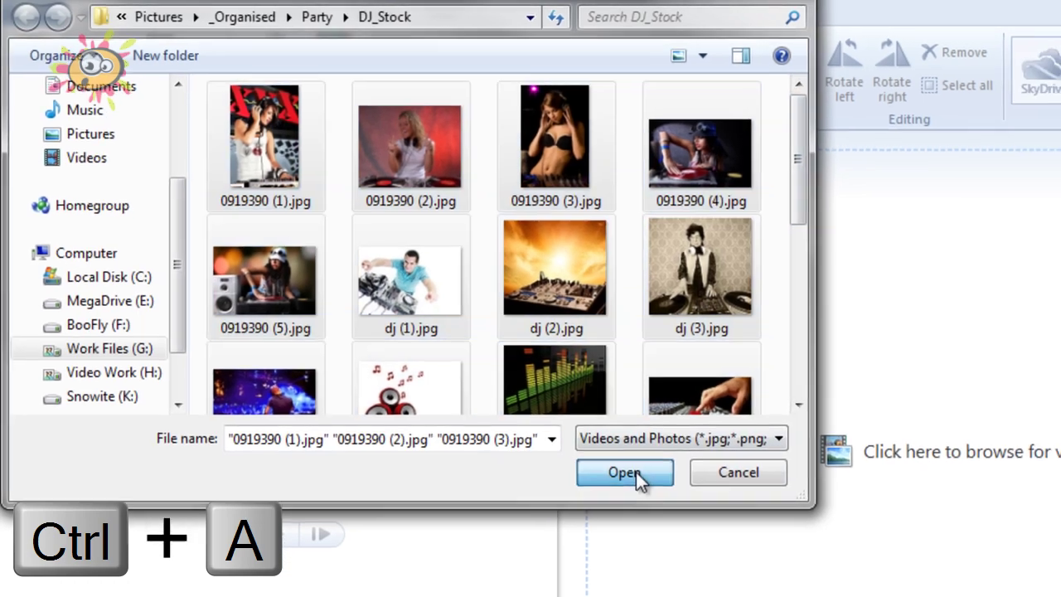
pyautogui.click(667, 494)
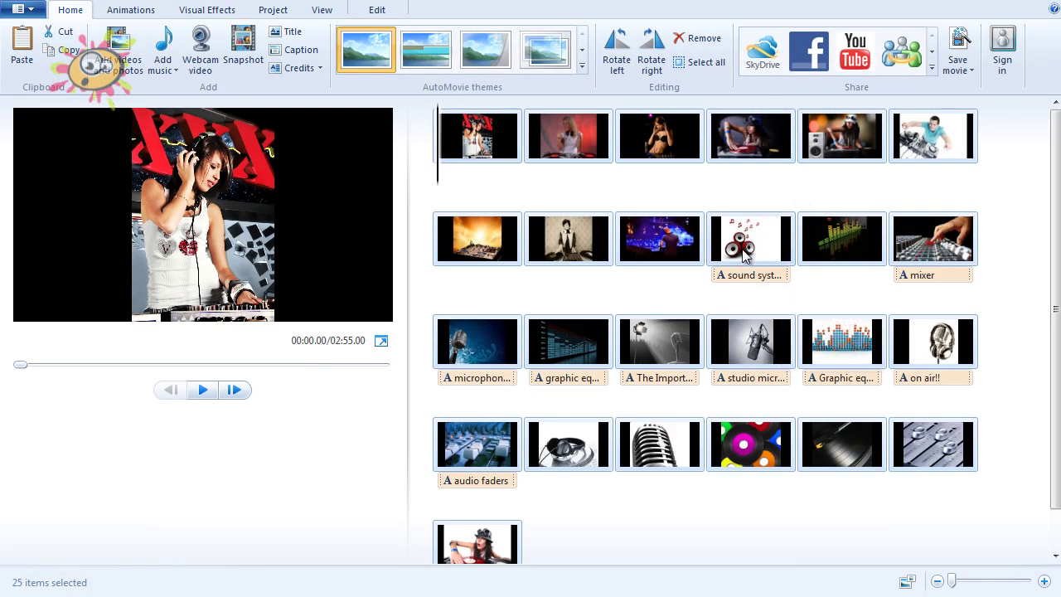
# Delete the 'The Important Person is coming' caption from the spotlit microphone photo, keeping other captions.
pyautogui.click(746, 249)
pyautogui.click(742, 278)
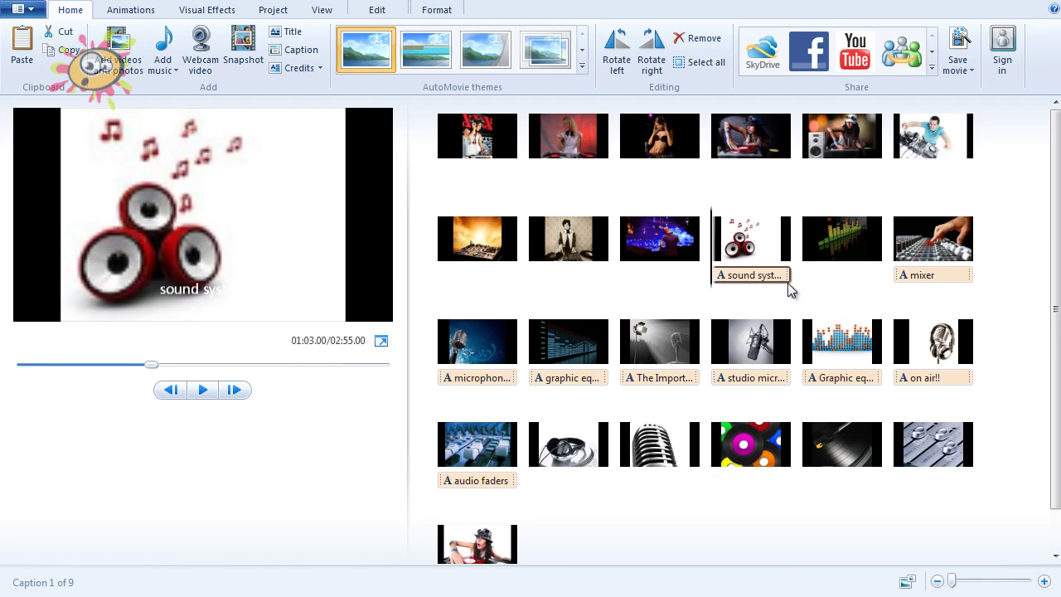
pyautogui.click(657, 378)
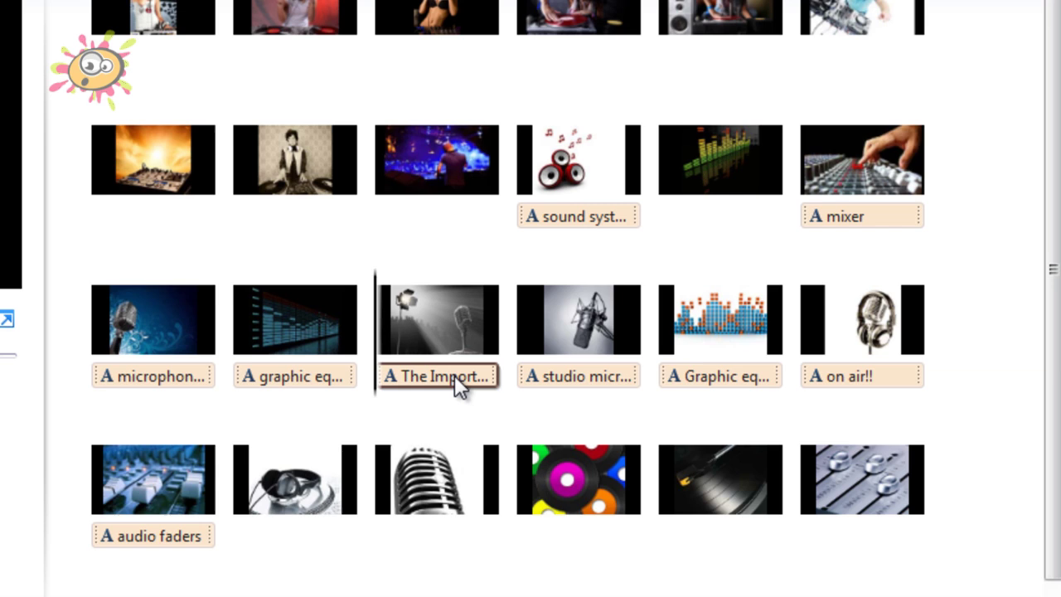
pyautogui.press('Delete')
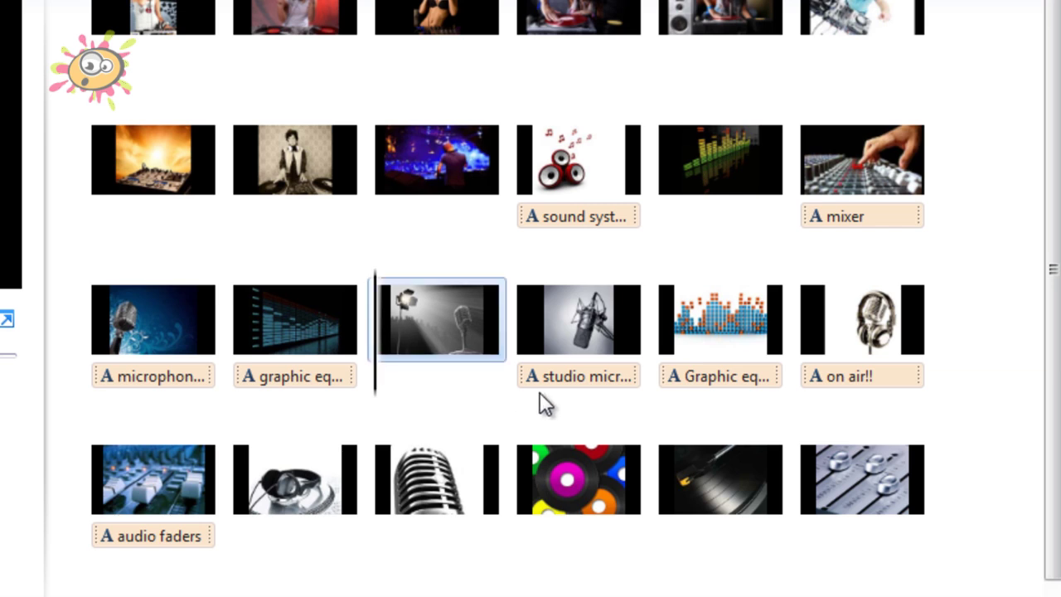
pyautogui.click(579, 379)
pyautogui.press('Delete')
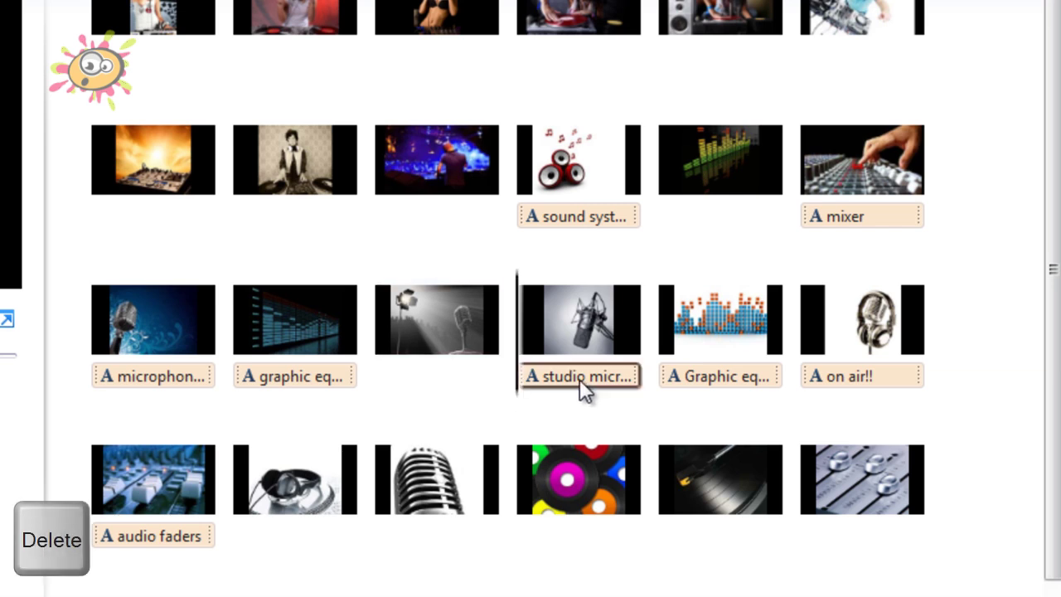
pyautogui.rightClick(571, 381)
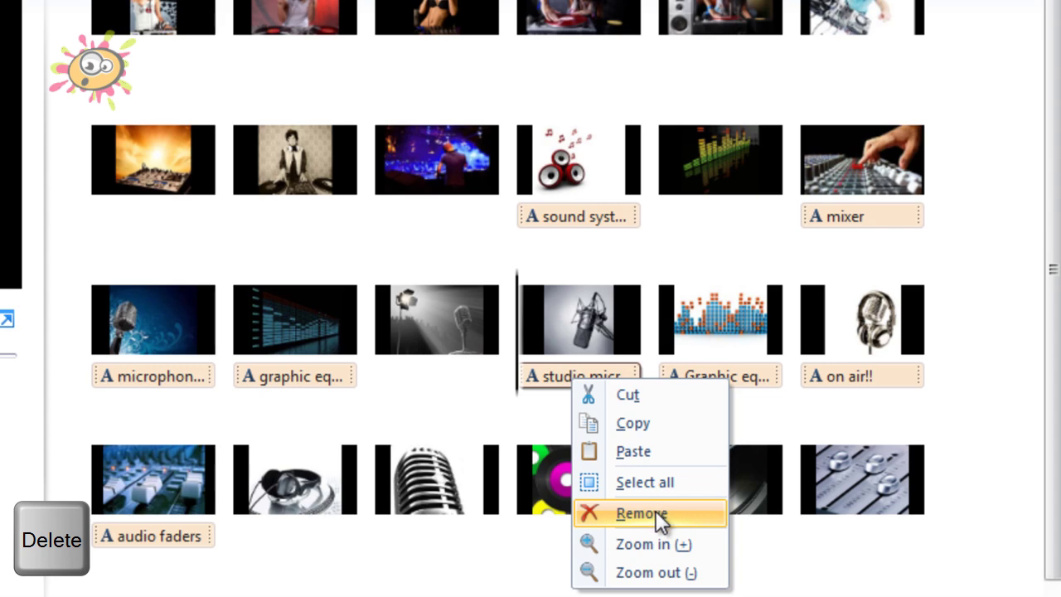
pyautogui.press('Escape')
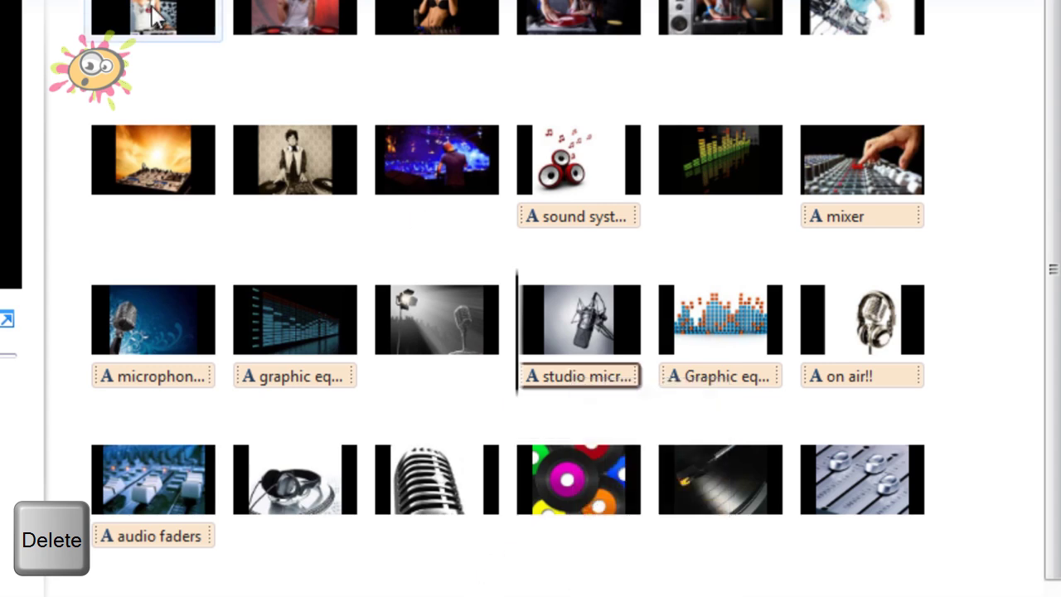
pyautogui.click(156, 17)
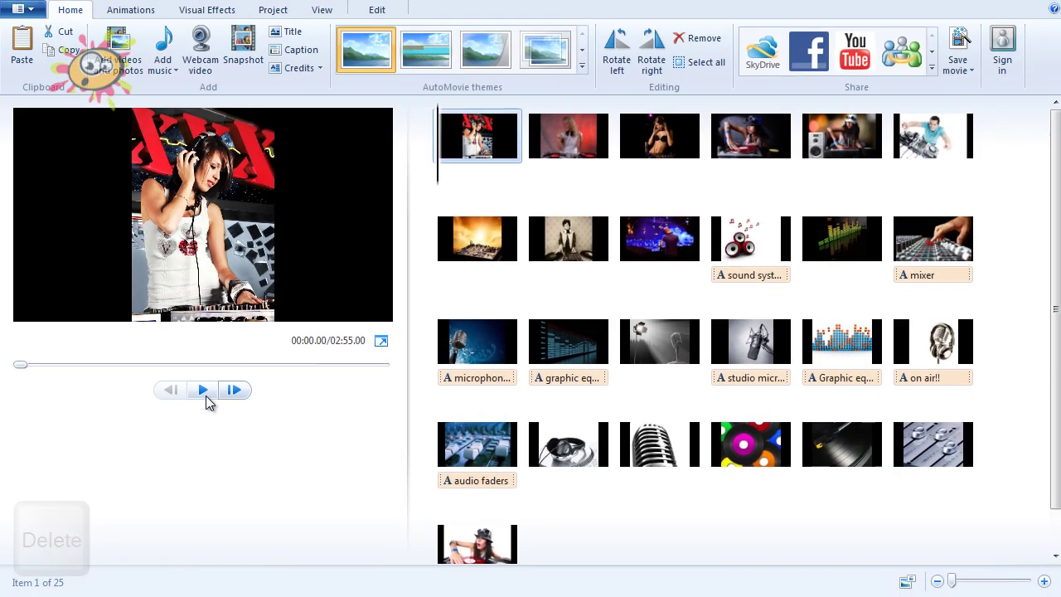
pyautogui.click(206, 396)
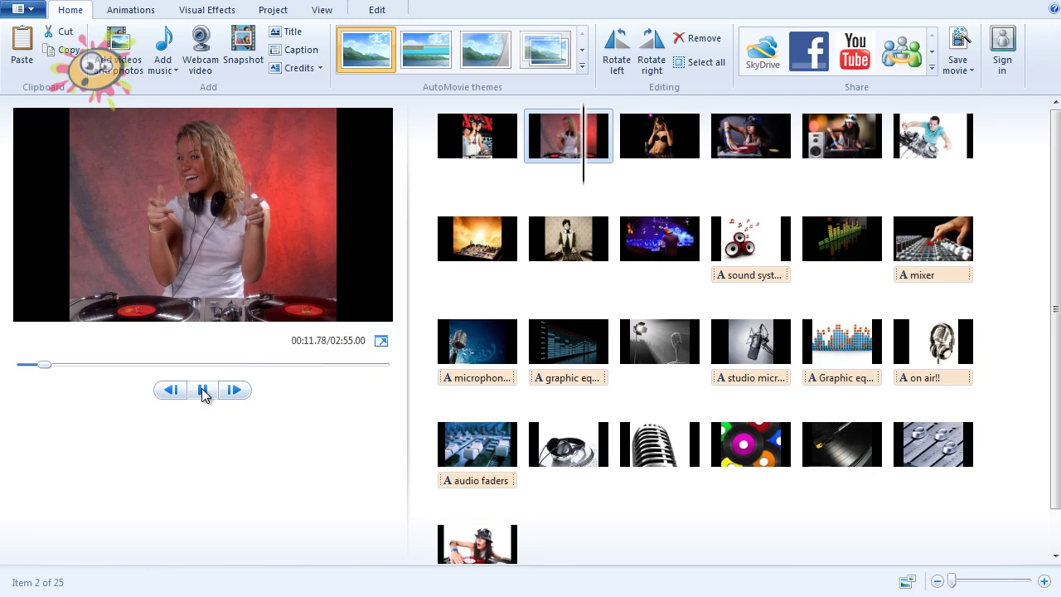
pyautogui.click(204, 393)
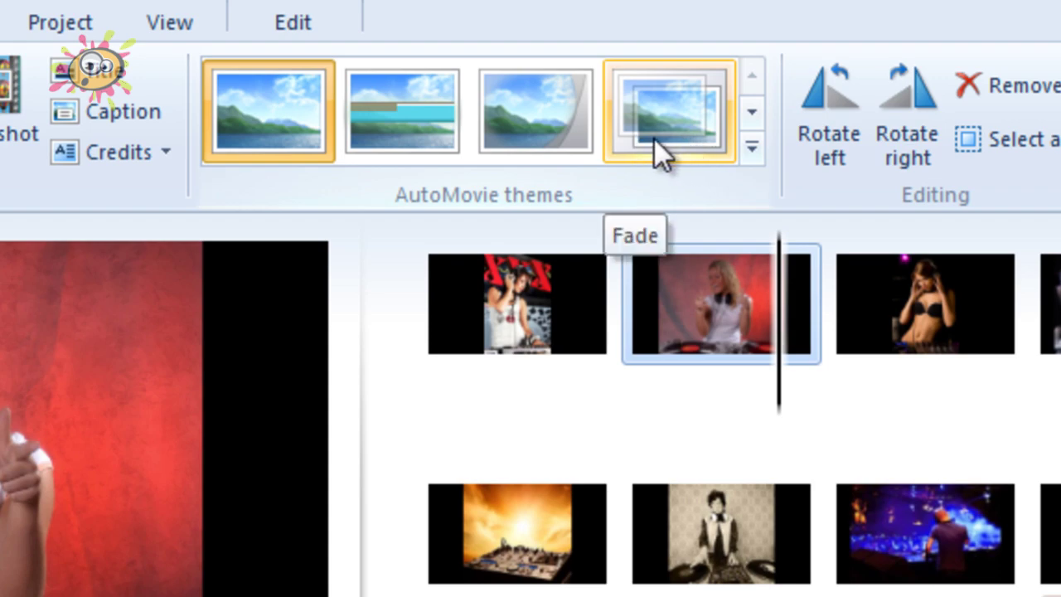
# Apply the Fade AutoMovie theme and decline adding music.
pyautogui.click(665, 127)
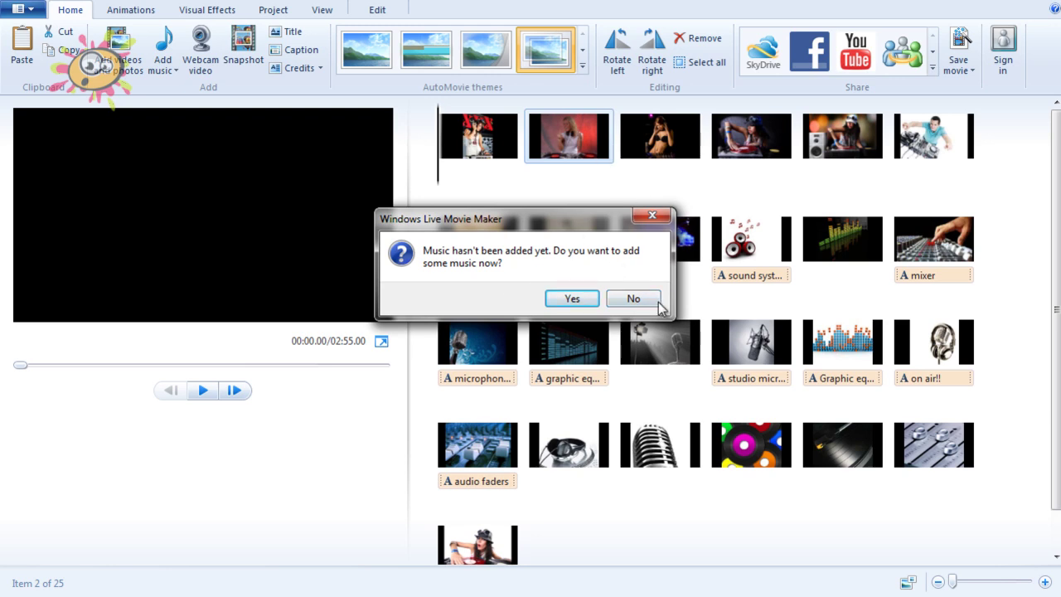
pyautogui.click(639, 300)
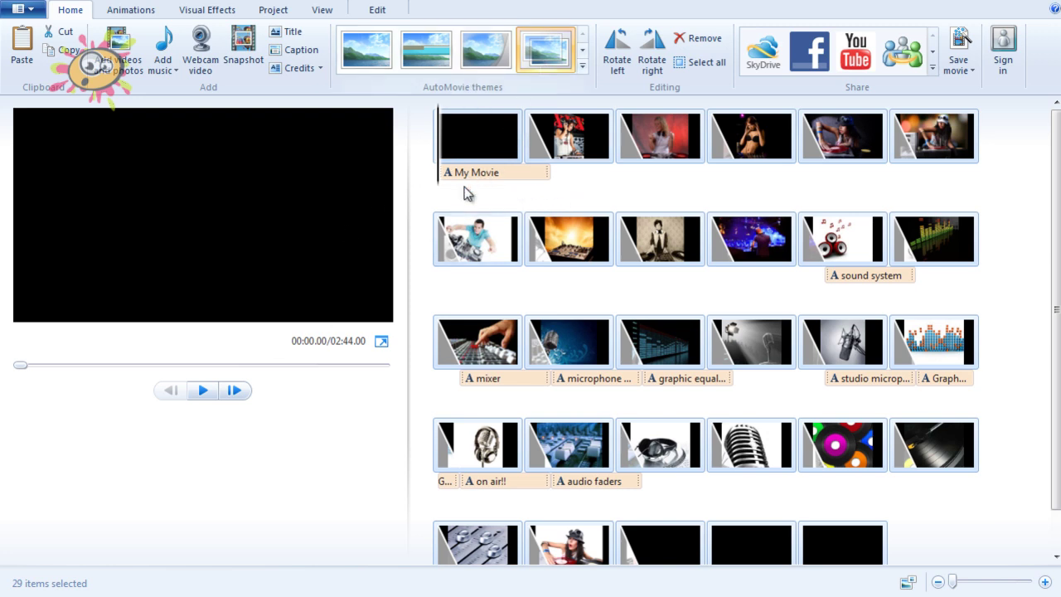
# Replace the 'My Movie' title text with 'Image to Video Demo Thing'.
pyautogui.click(472, 139)
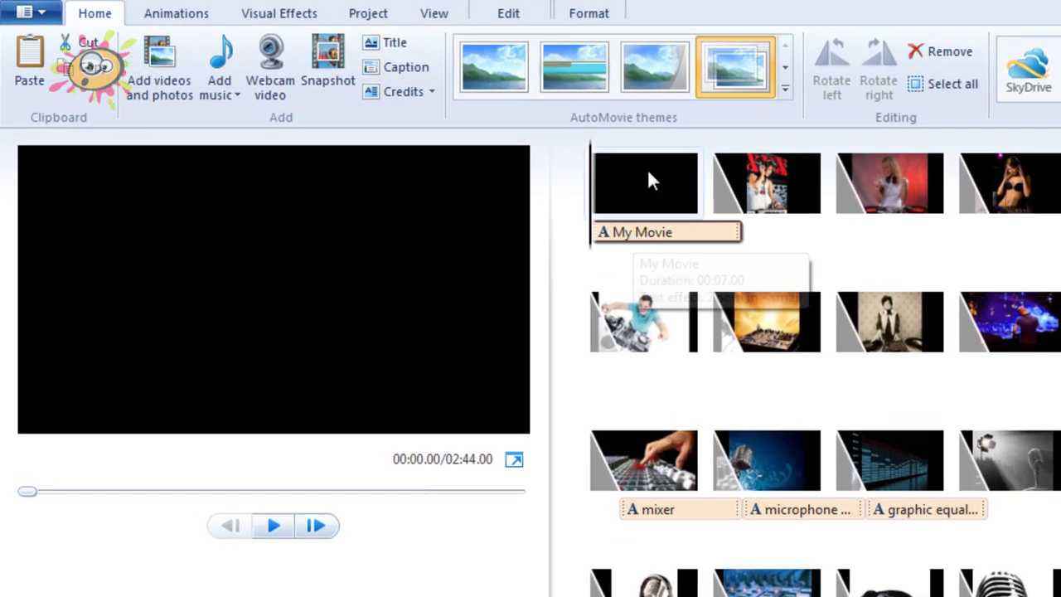
pyautogui.click(634, 233)
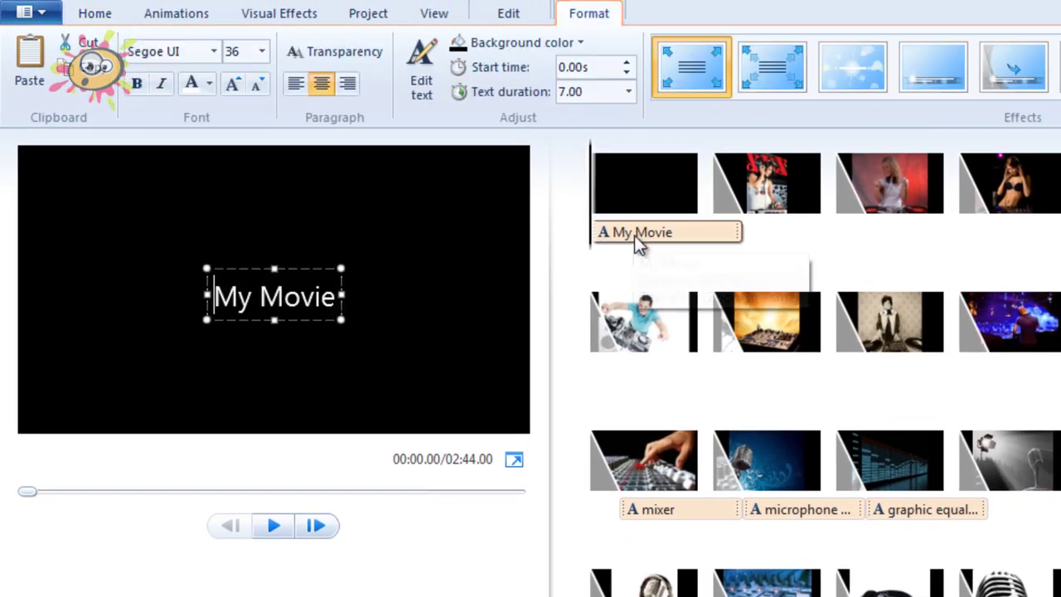
pyautogui.moveTo(335, 300); pyautogui.dragTo(222, 294)
pyautogui.press('BackSpace')
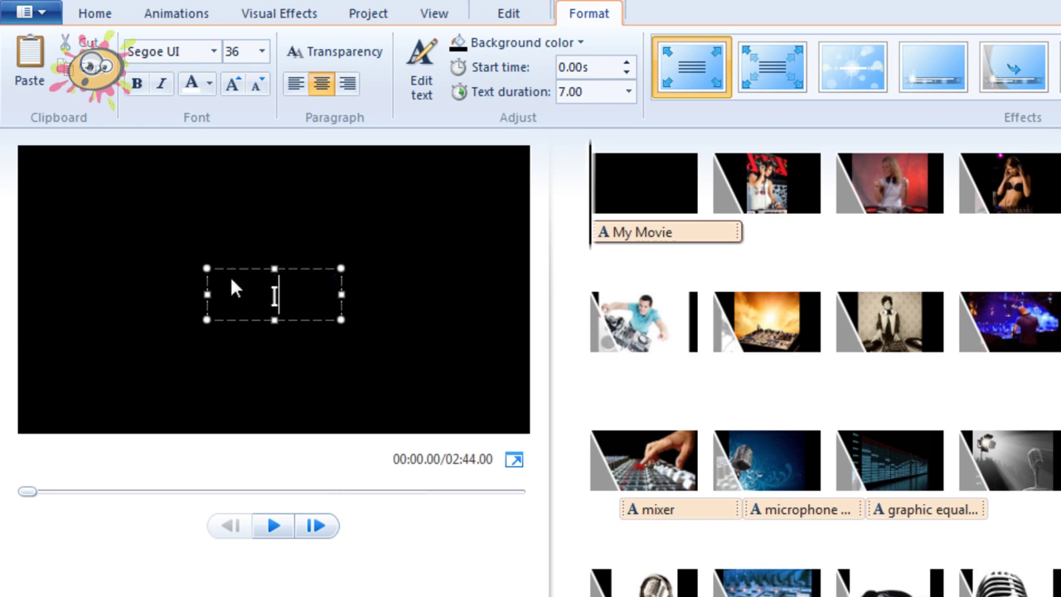
pyautogui.write('Image to V')
pyautogui.write('ideo')
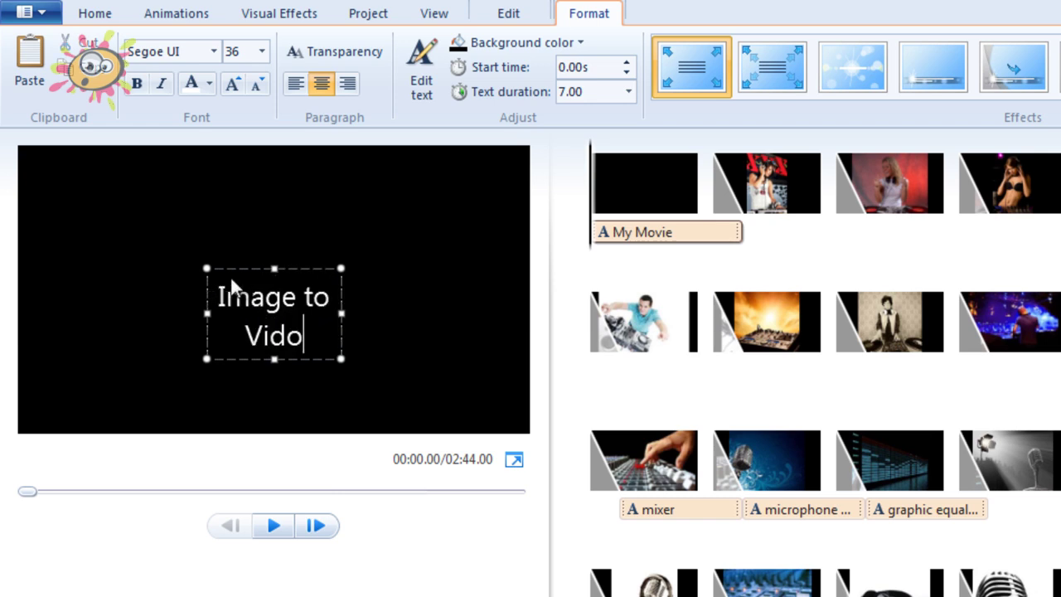
pyautogui.press('BackSpace')
pyautogui.write('eo Deom')
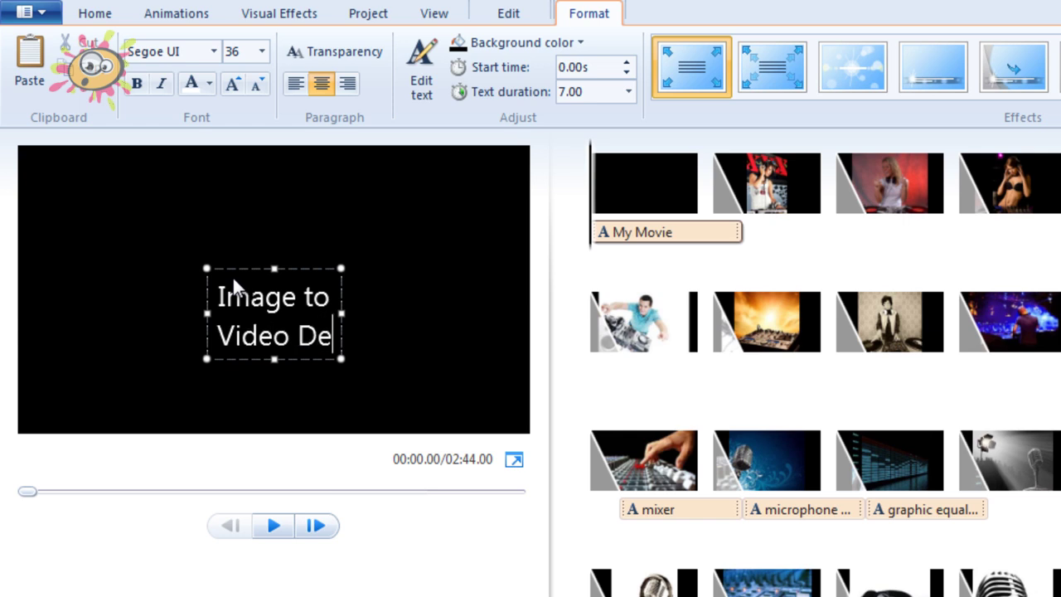
pyautogui.press('BackSpace')
pyautogui.press('BackSpace')
pyautogui.write('mo Thing')
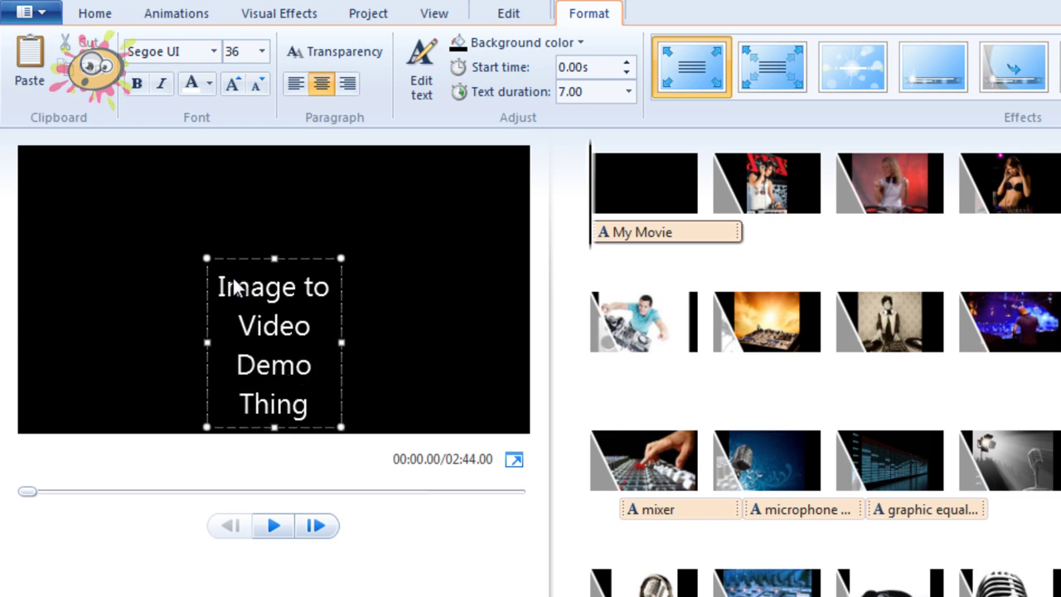
pyautogui.click(430, 327)
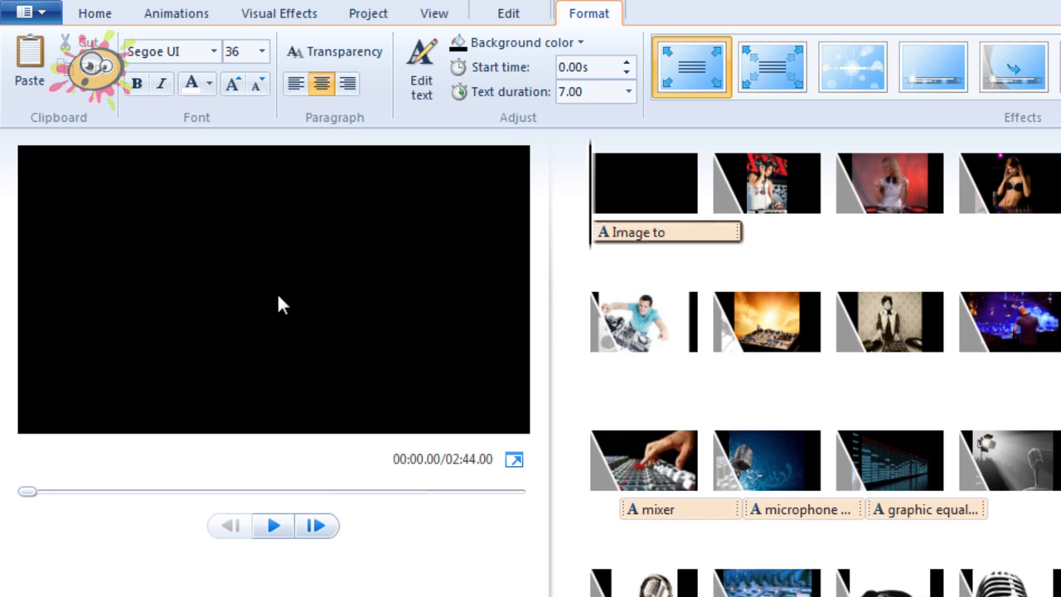
# Shift the opening title text box slightly up and left in the preview.
pyautogui.click(643, 187)
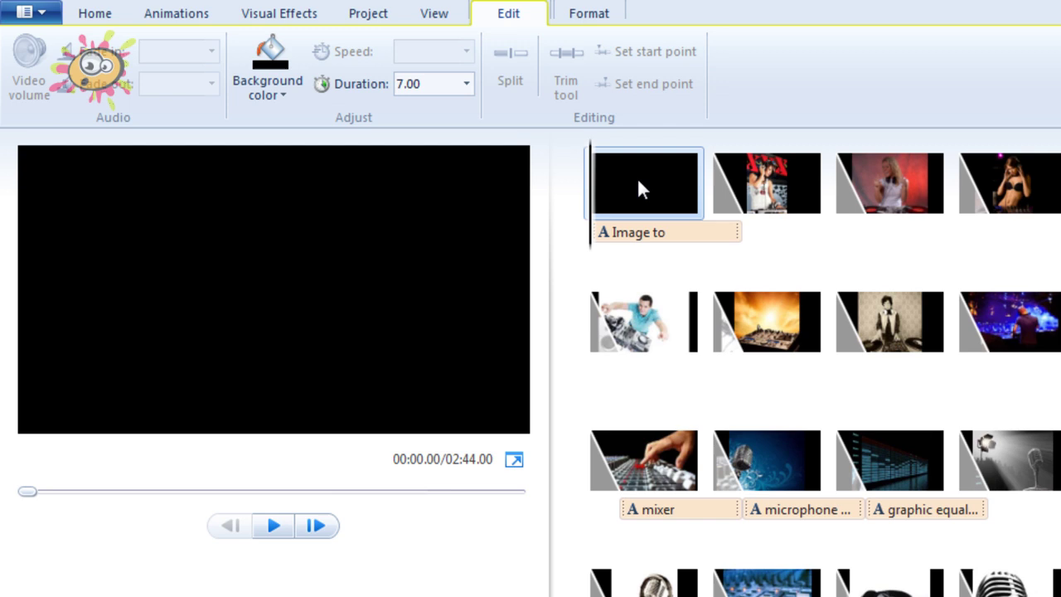
pyautogui.click(630, 235)
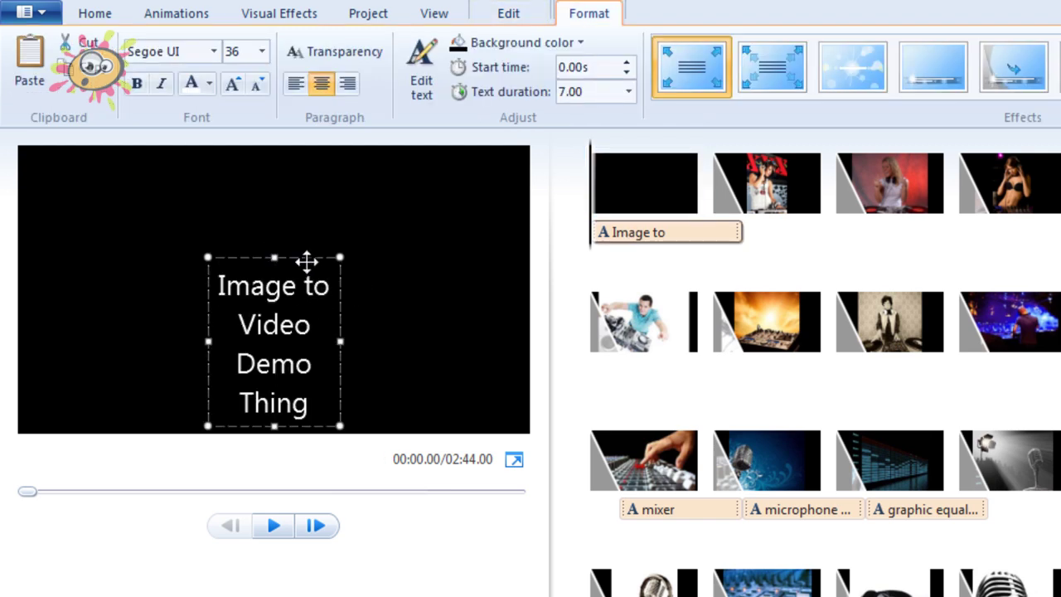
pyautogui.moveTo(308, 257); pyautogui.dragTo(296, 211)
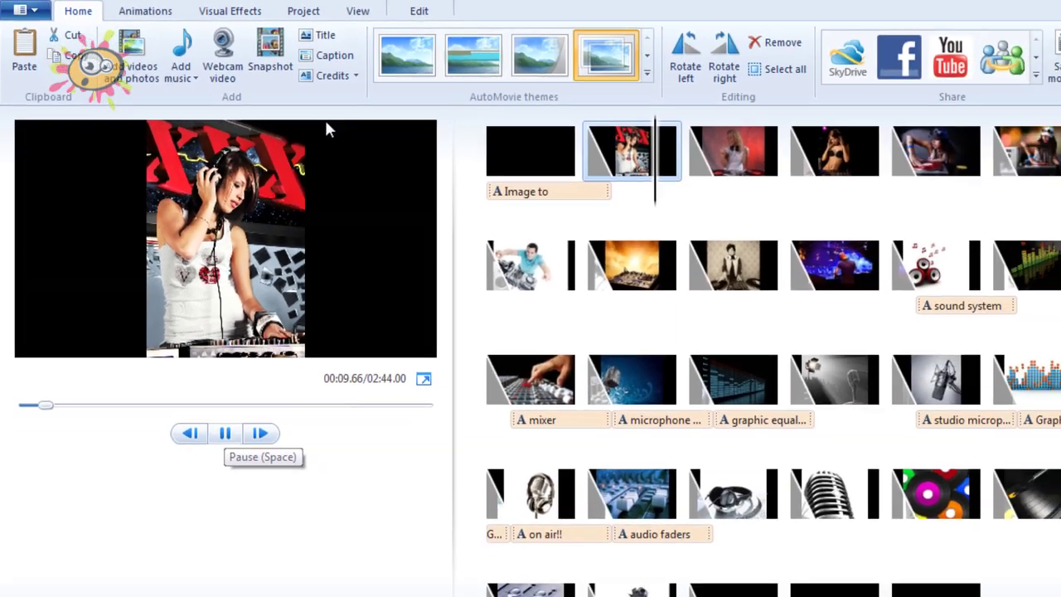
# Pause the title preview and rewind the playhead to 00:00.
pyautogui.press('space')
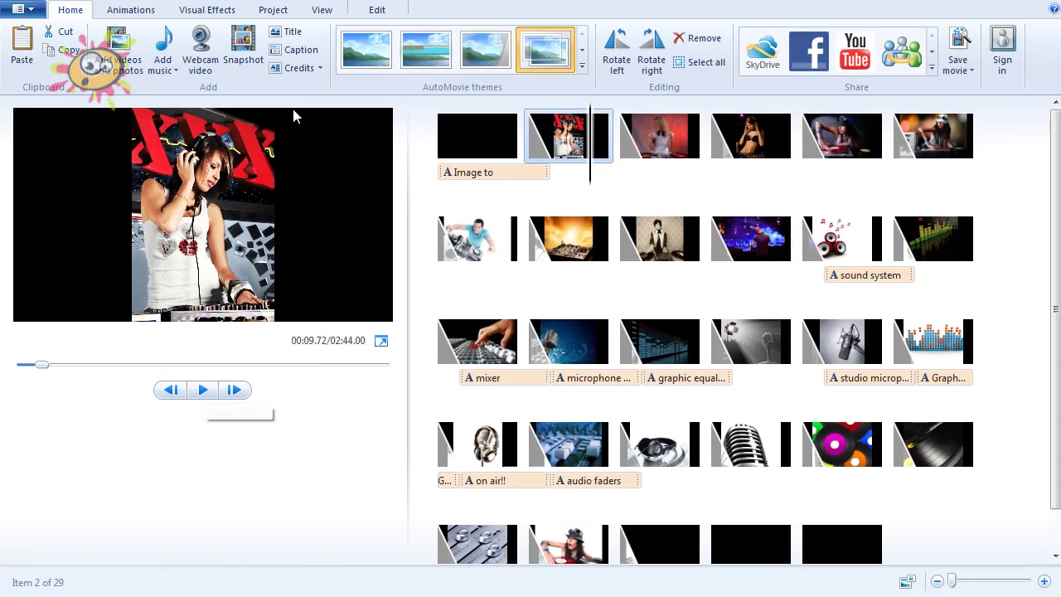
pyautogui.press('Home')
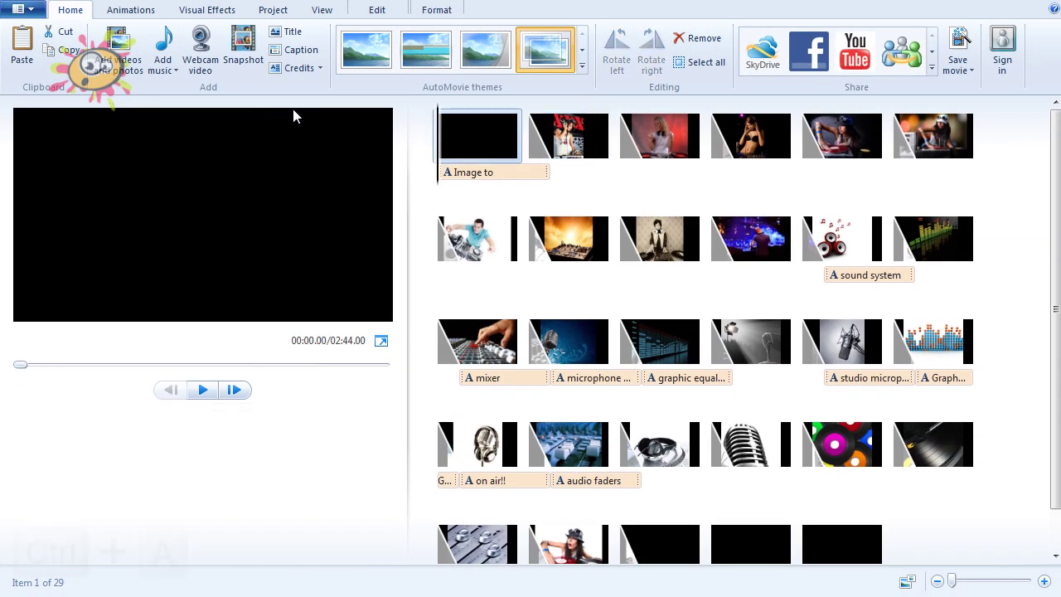
# Select all 29 clips and preview the Keyhole, Rectangle, Star and Stars transitions.
pyautogui.hotkey('ctrl', 'a')
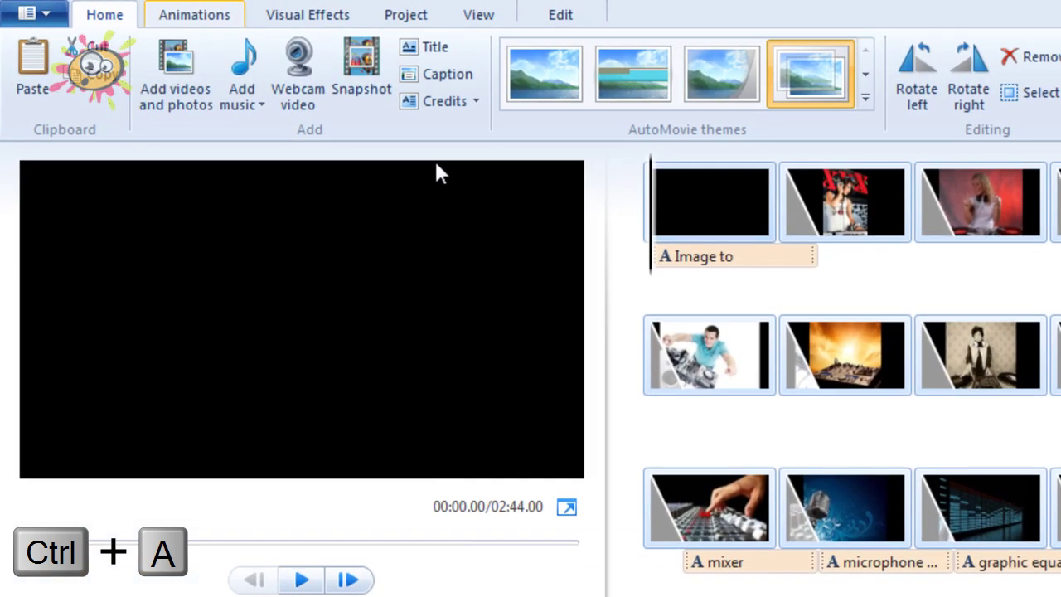
pyautogui.hotkey('alt', 'a')
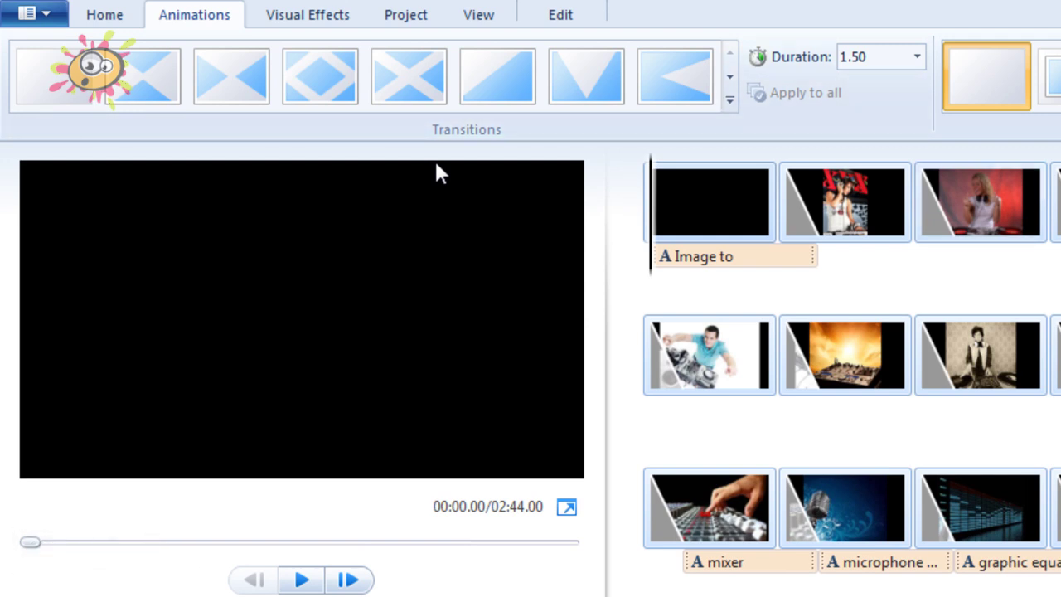
pyautogui.press('Return')
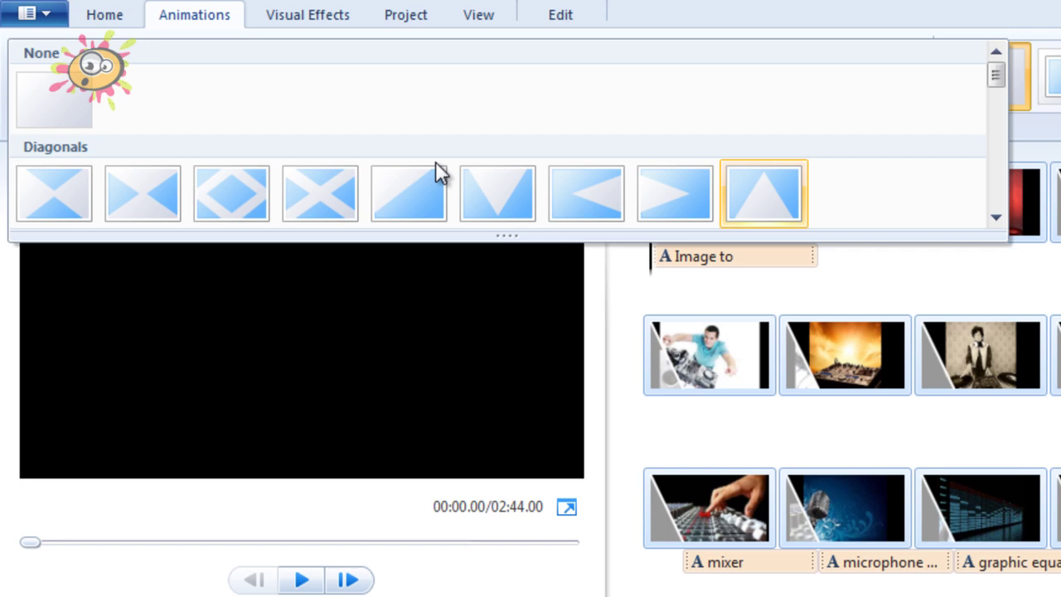
pyautogui.scroll(-3, 437, 164)
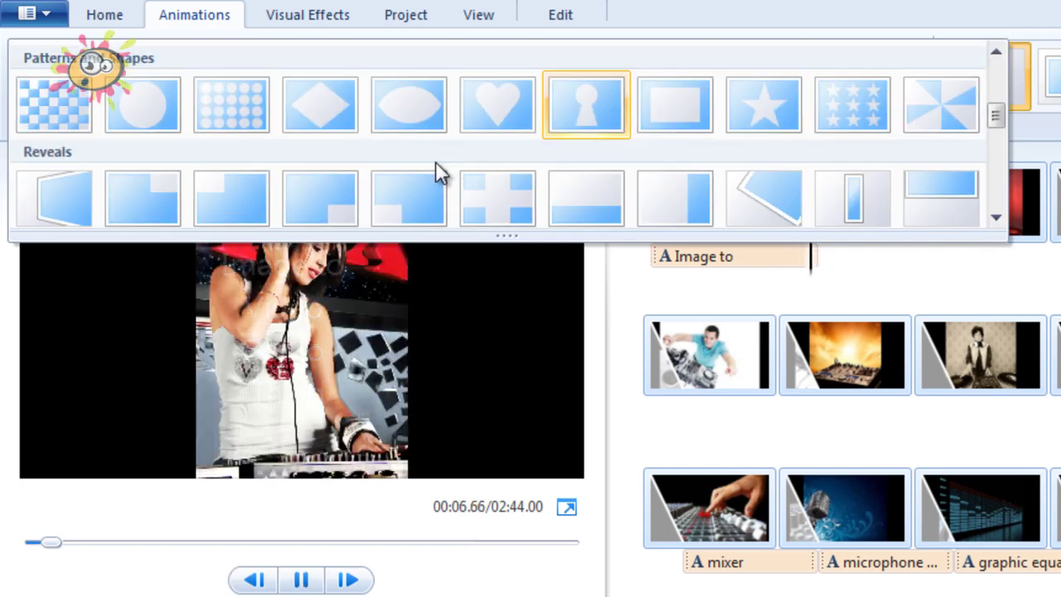
pyautogui.press('Right')
pyautogui.press('Right')
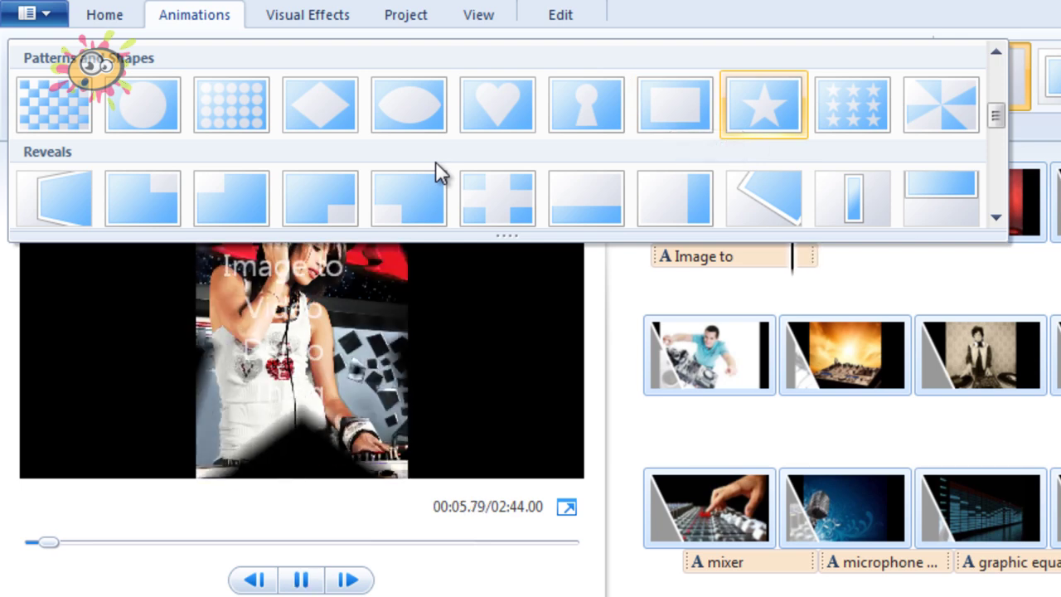
pyautogui.press('Right')
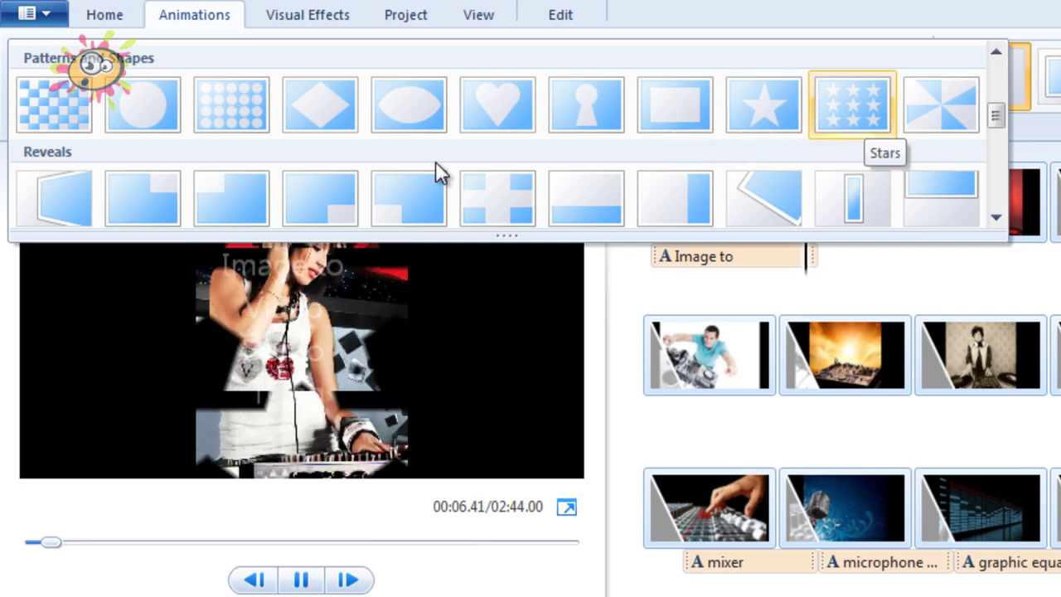
pyautogui.press('Escape')
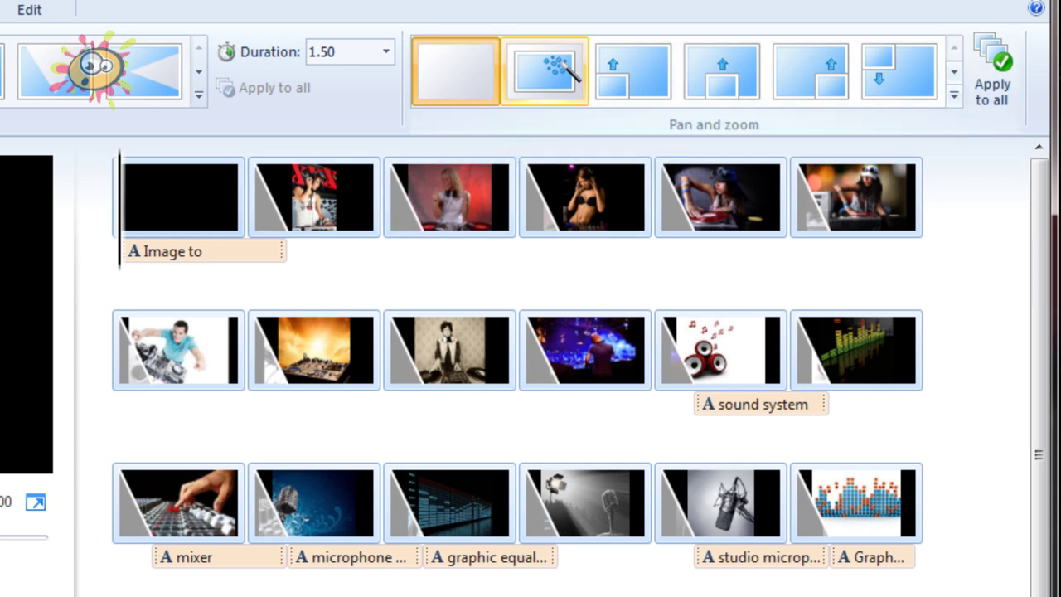
# Apply Automatic pan and zoom to all clips and preview the slideshow from the start.
pyautogui.click(568, 73)
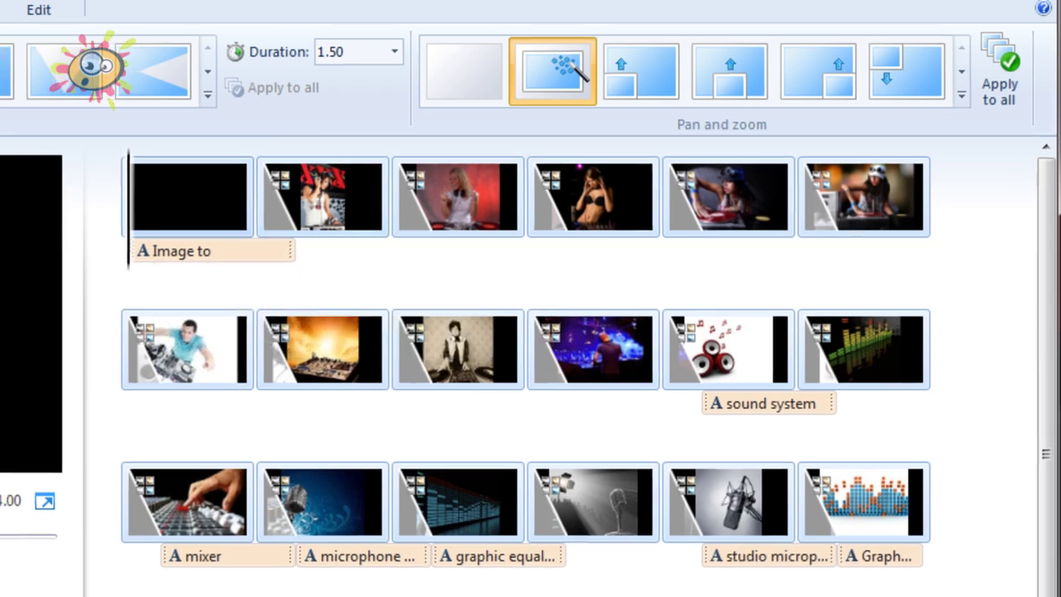
pyautogui.press('space')
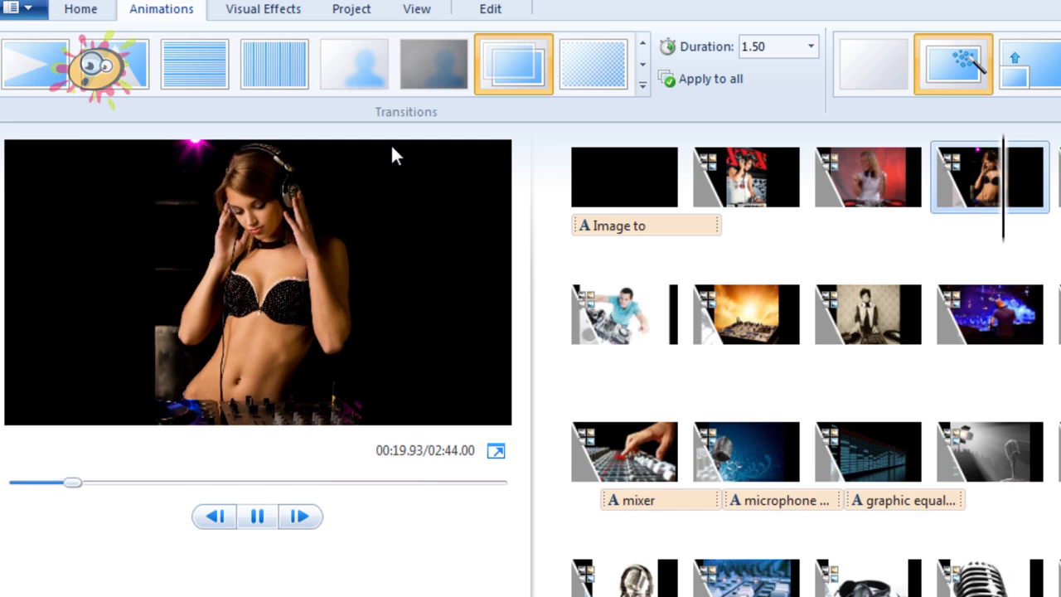
pyautogui.press('space')
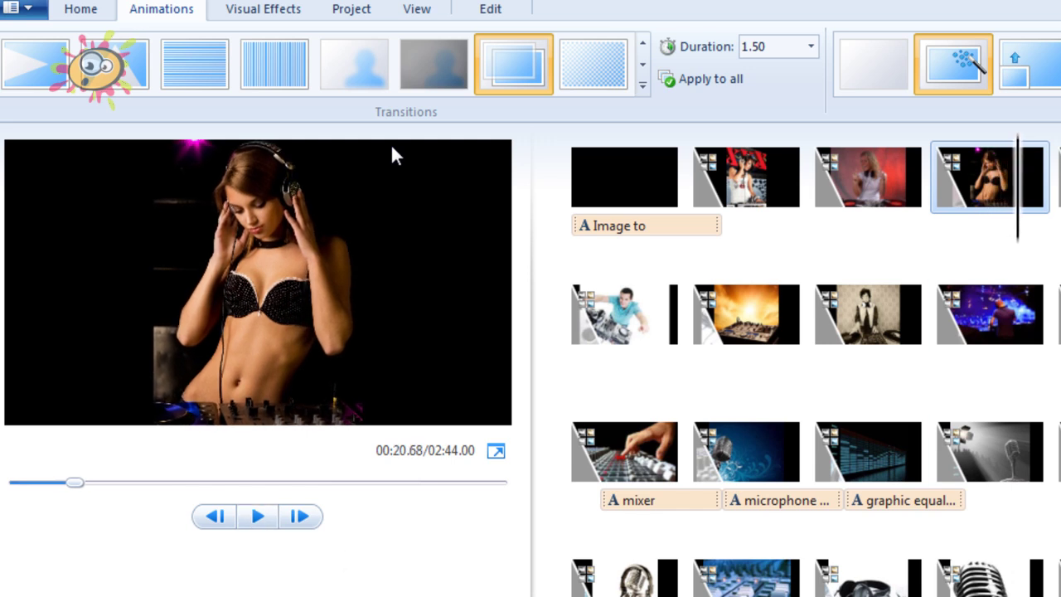
# Choose Add music from the Home tab's Add music menu, opening the techno_dance folder browser.
pyautogui.hotkey('alt', 'h')
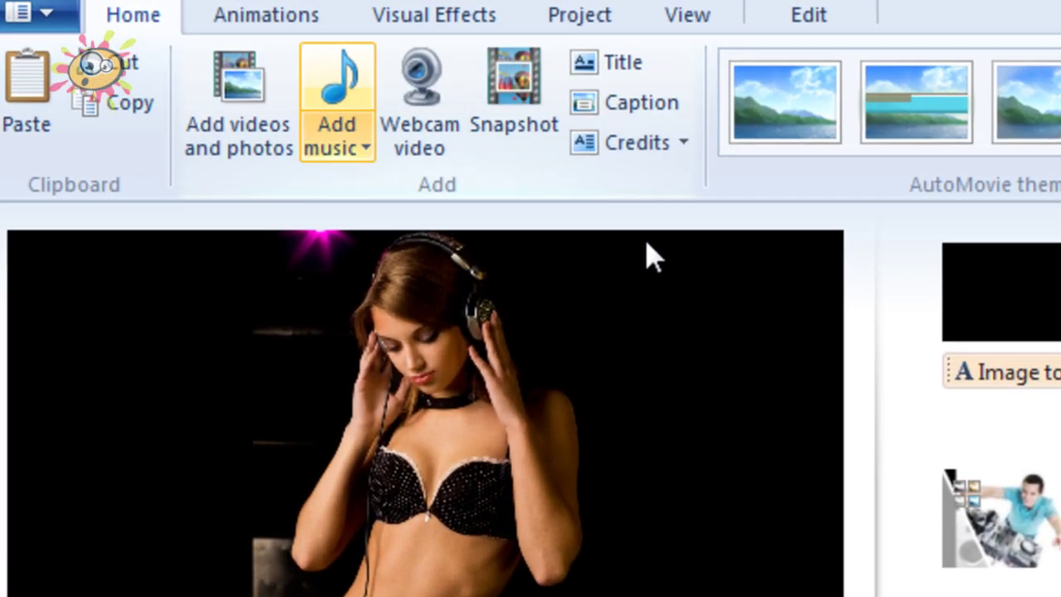
pyautogui.hotkey('alt', 'h')
pyautogui.press('m')
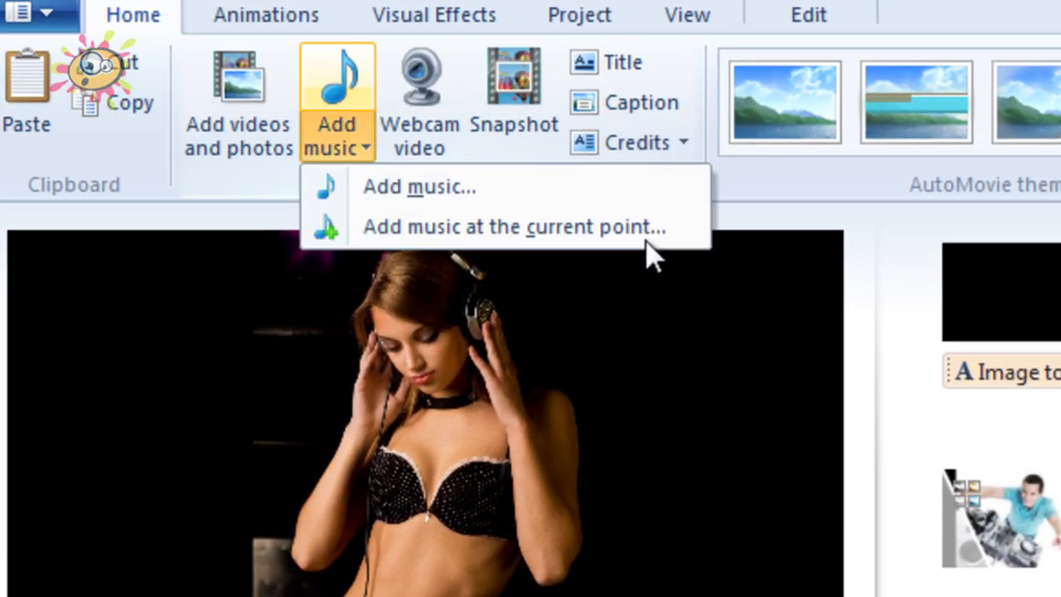
pyautogui.press('Down')
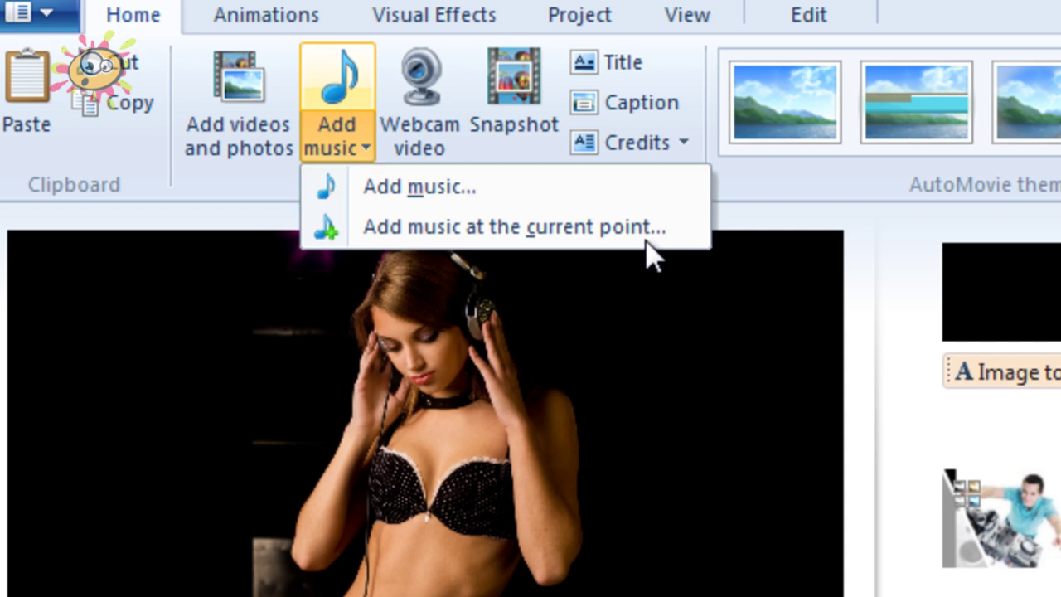
pyautogui.press('Down')
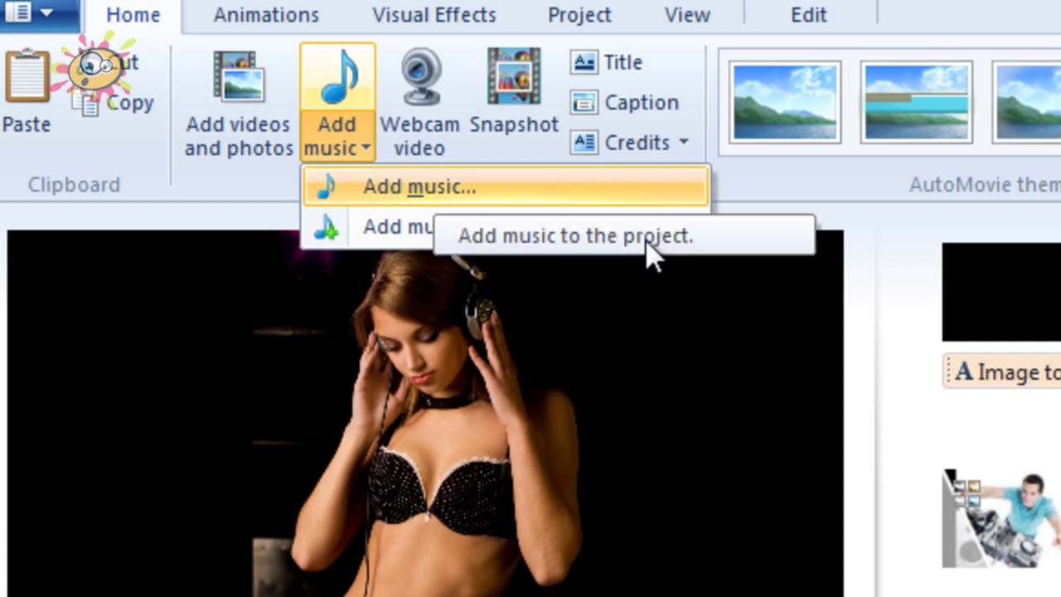
pyautogui.press('Down')
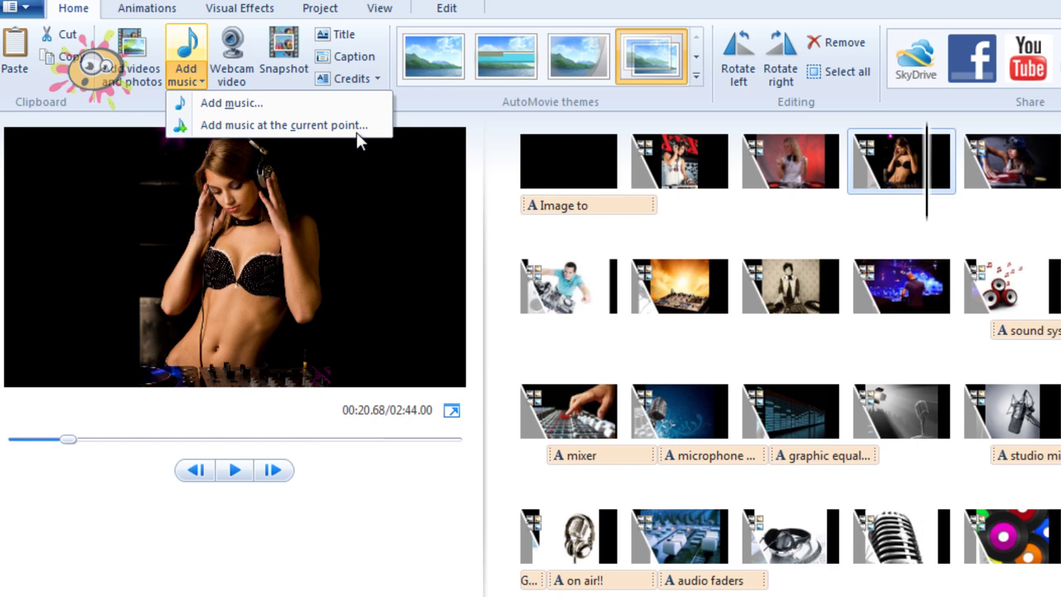
pyautogui.press('Down')
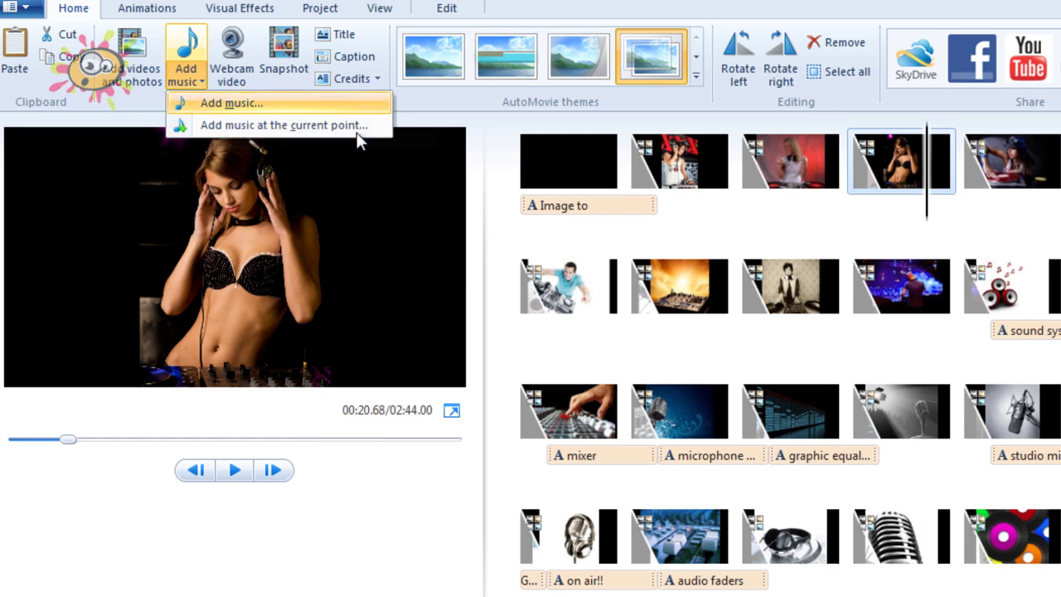
pyautogui.press('Return')
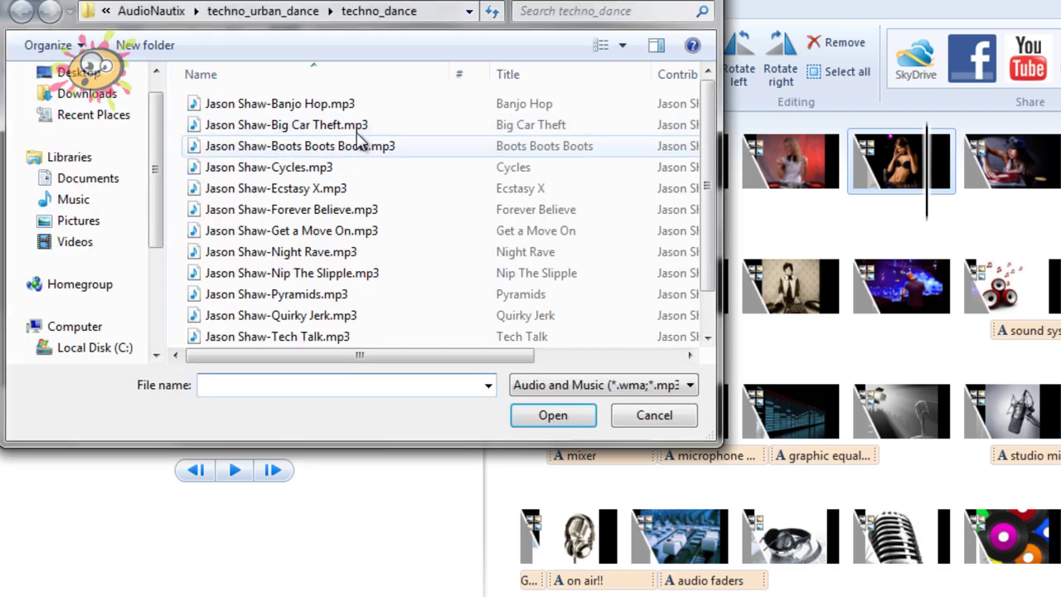
# Add 'Jason Shaw-Big Car Theft.mp3' as background music for the whole movie.
pyautogui.click(363, 126)
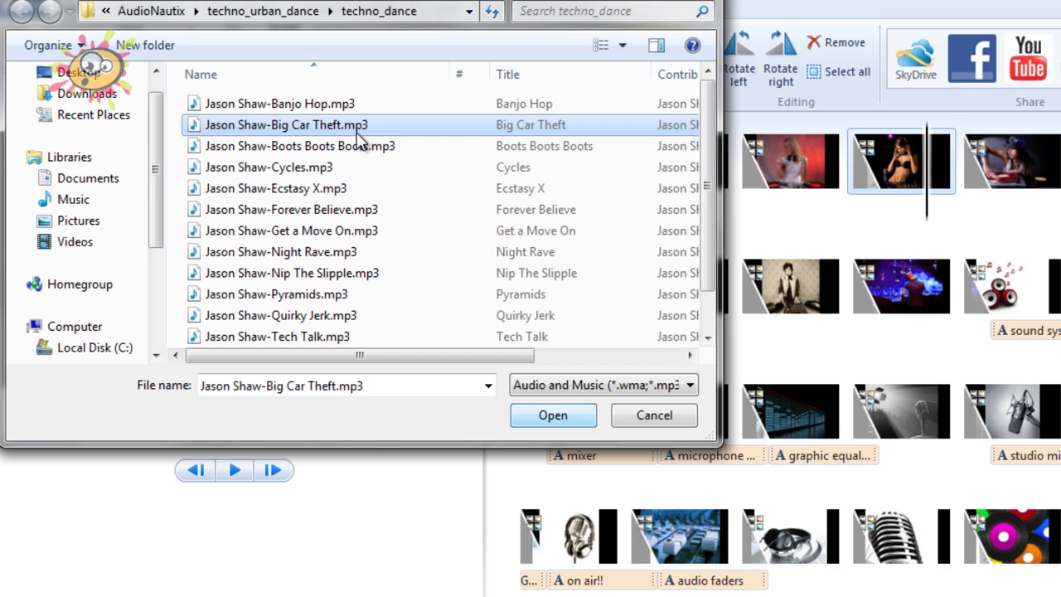
pyautogui.doubleClick(357, 131)
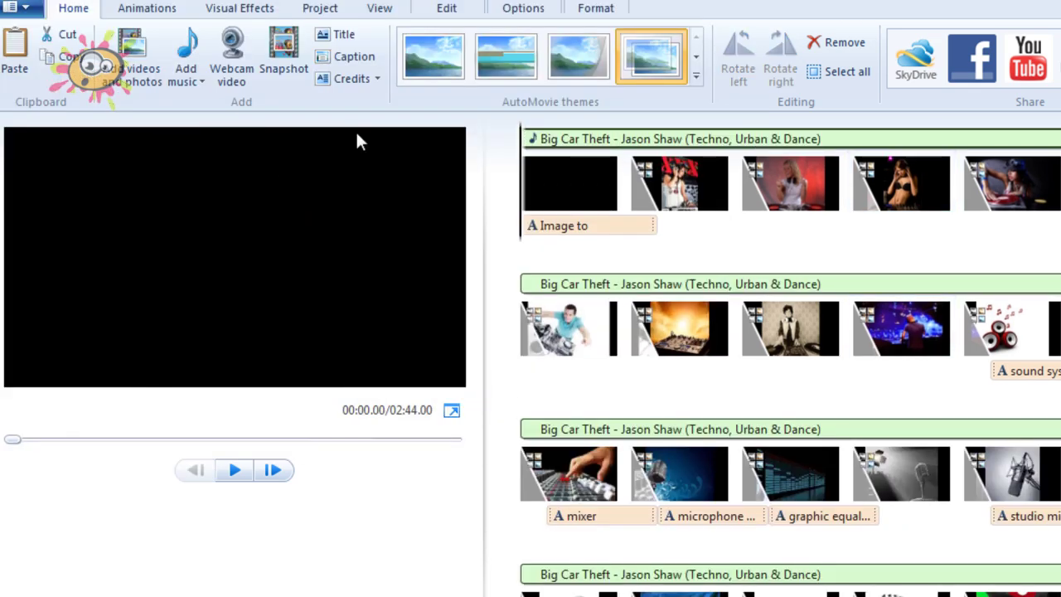
# Apply Fit to music from the Project tab so the movie runs 02:43.89.
pyautogui.scroll(-1, 357, 138)
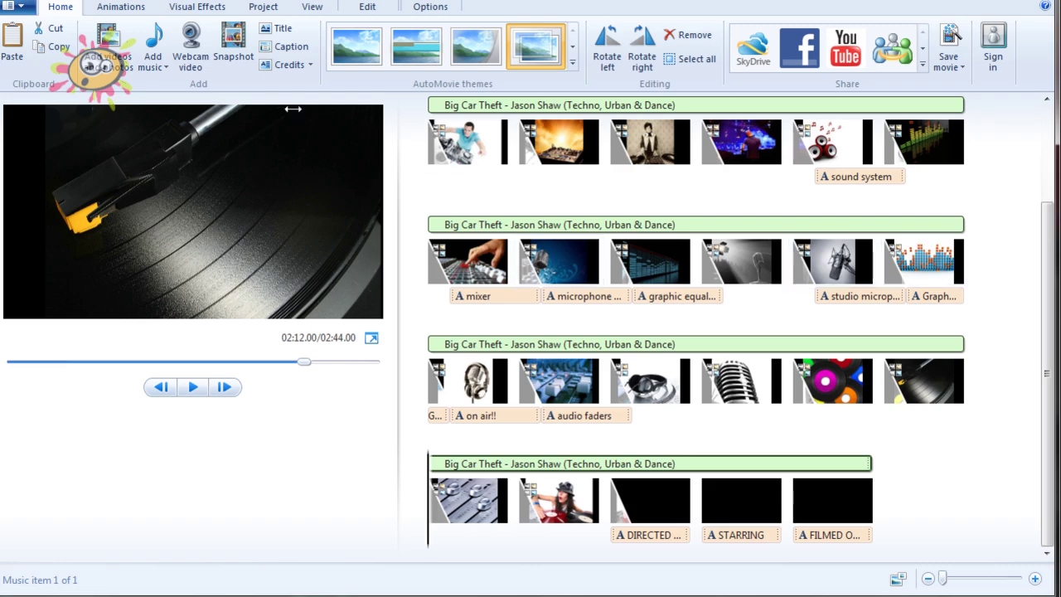
pyautogui.scroll(1, 294, 111)
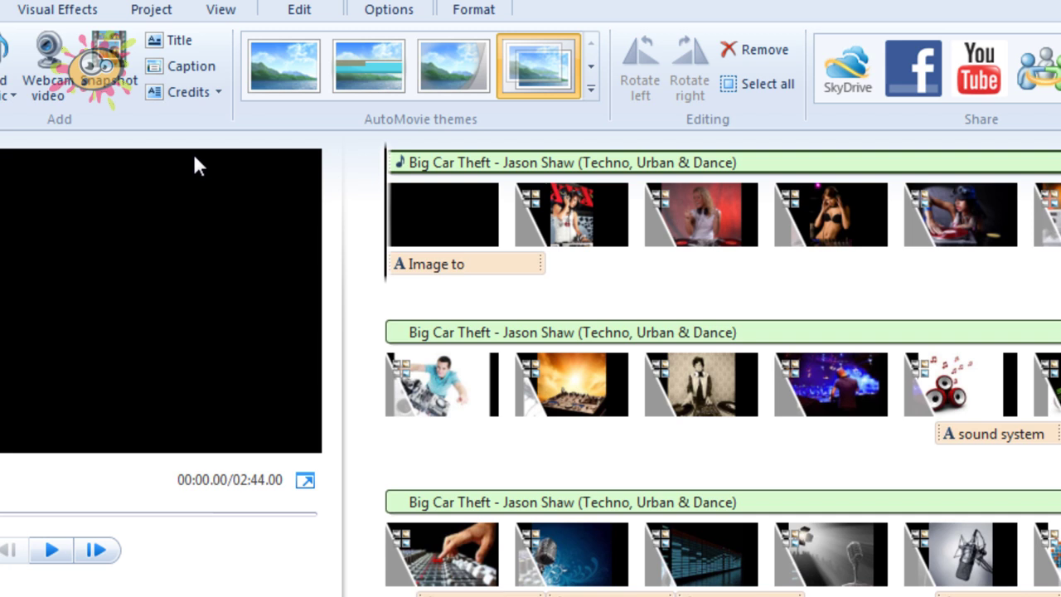
pyautogui.hotkey('alt', 'a')
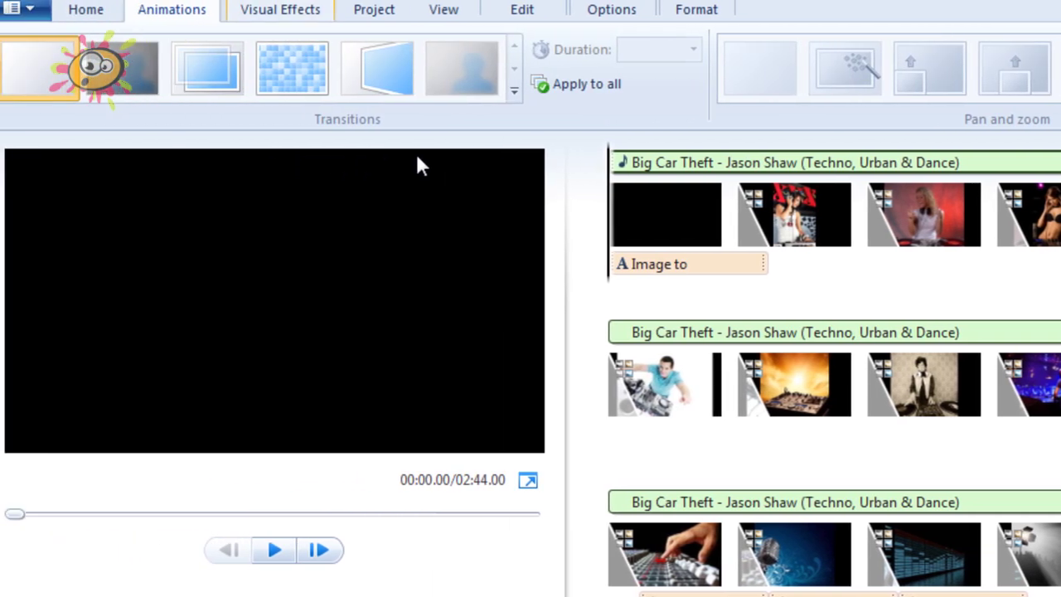
pyautogui.hotkey('alt', 'v')
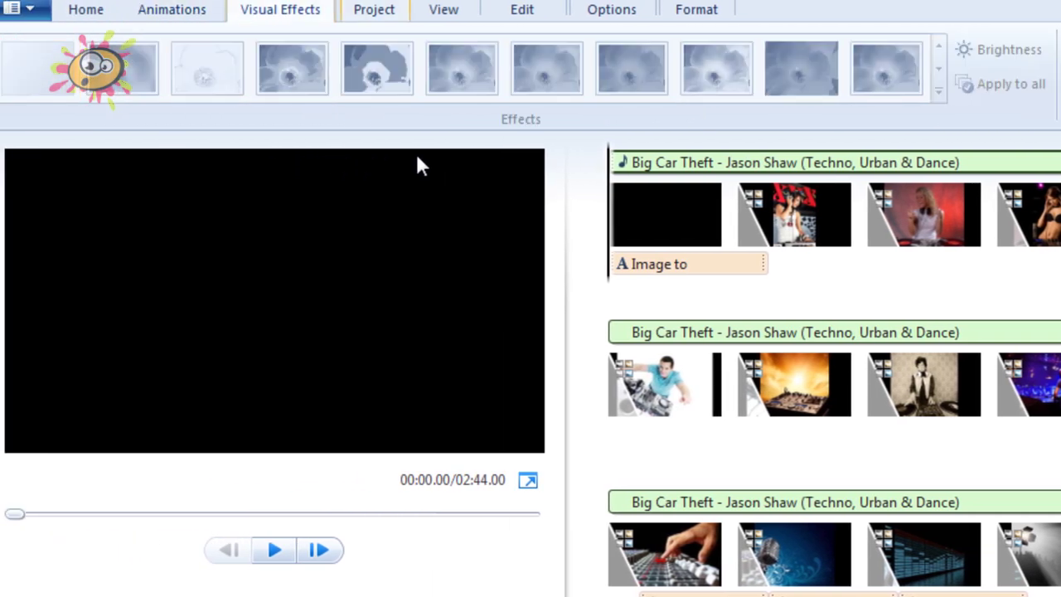
pyautogui.hotkey('alt', 'p')
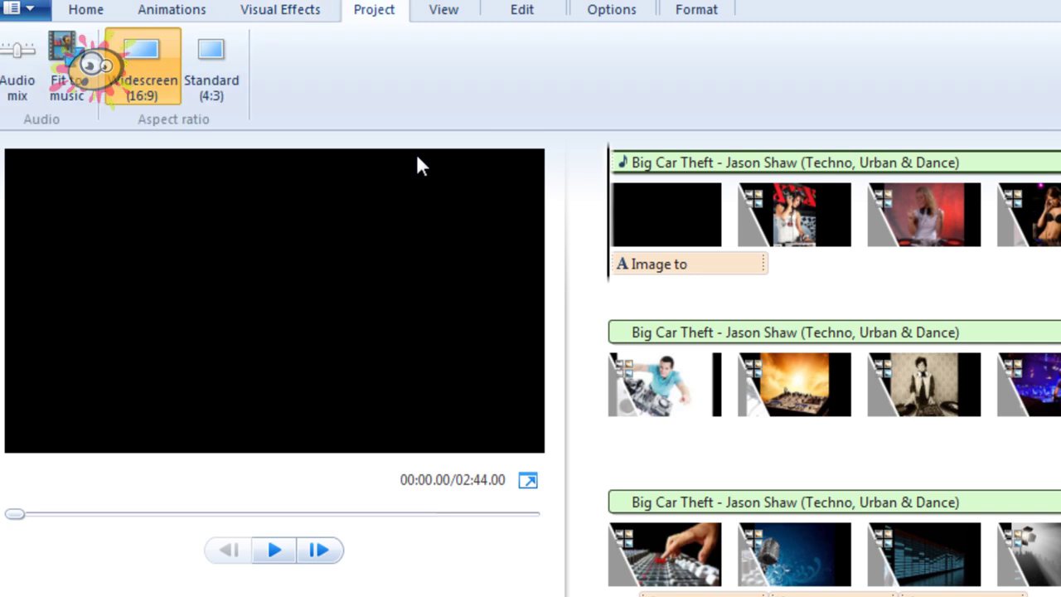
pyautogui.press('f')
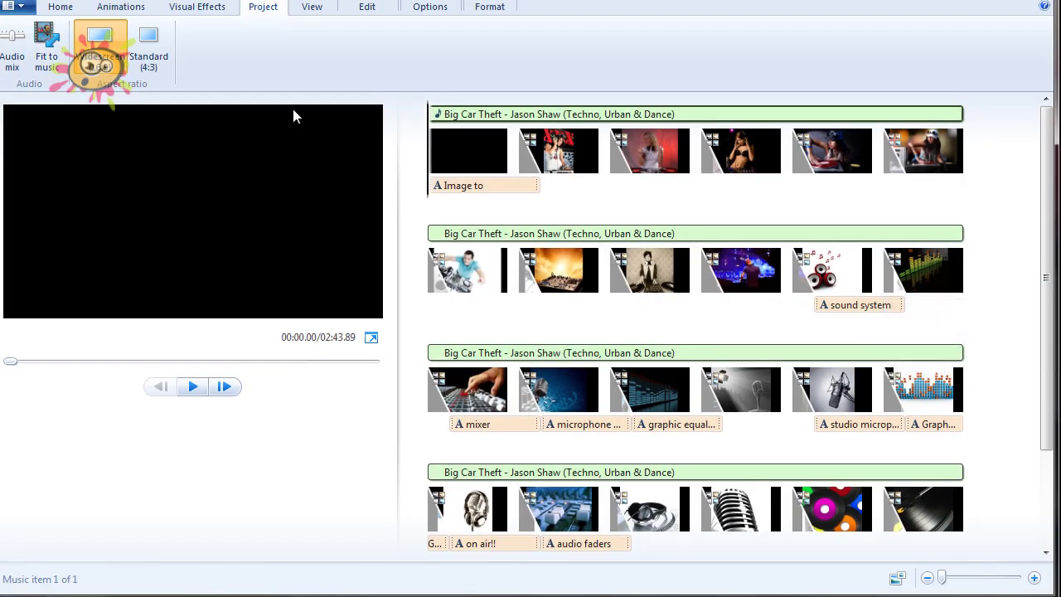
# Play the opening of the slideshow preview with the Big Car Theft track, then pause it.
pyautogui.scroll(-3, 829, 315)
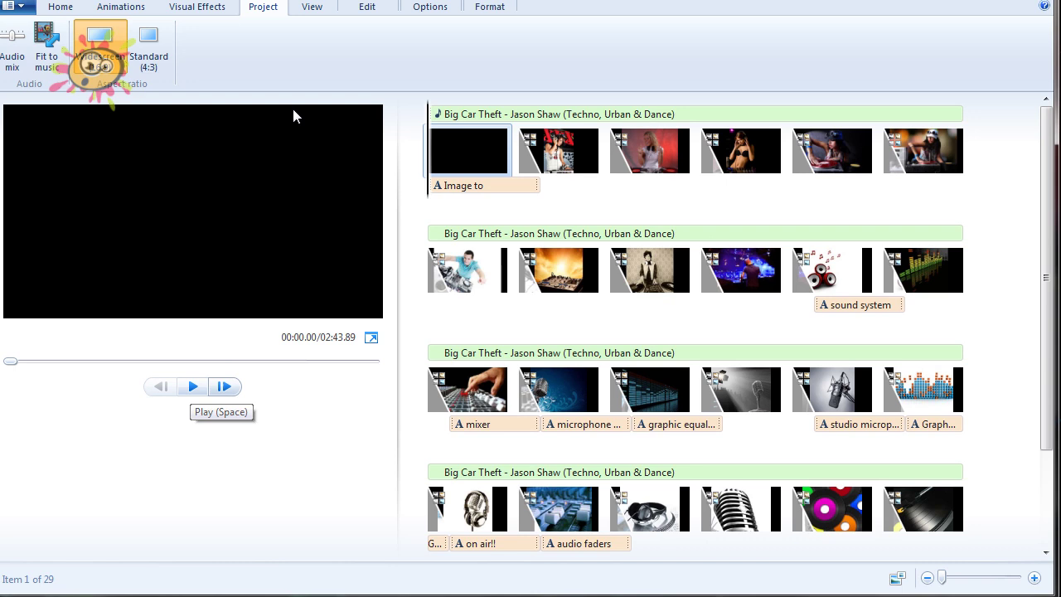
pyautogui.press('space')
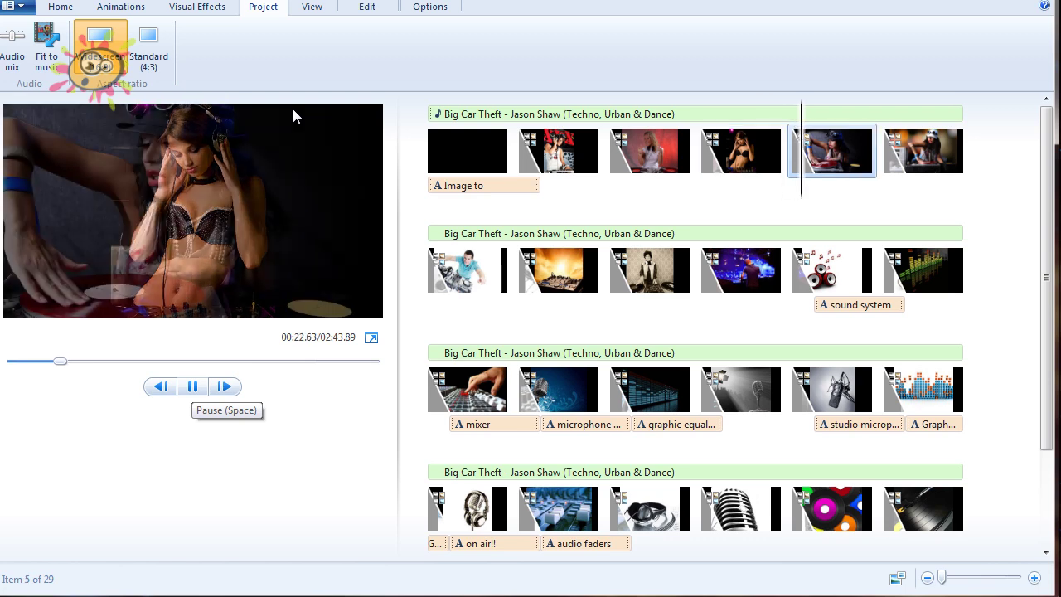
pyautogui.press('space')
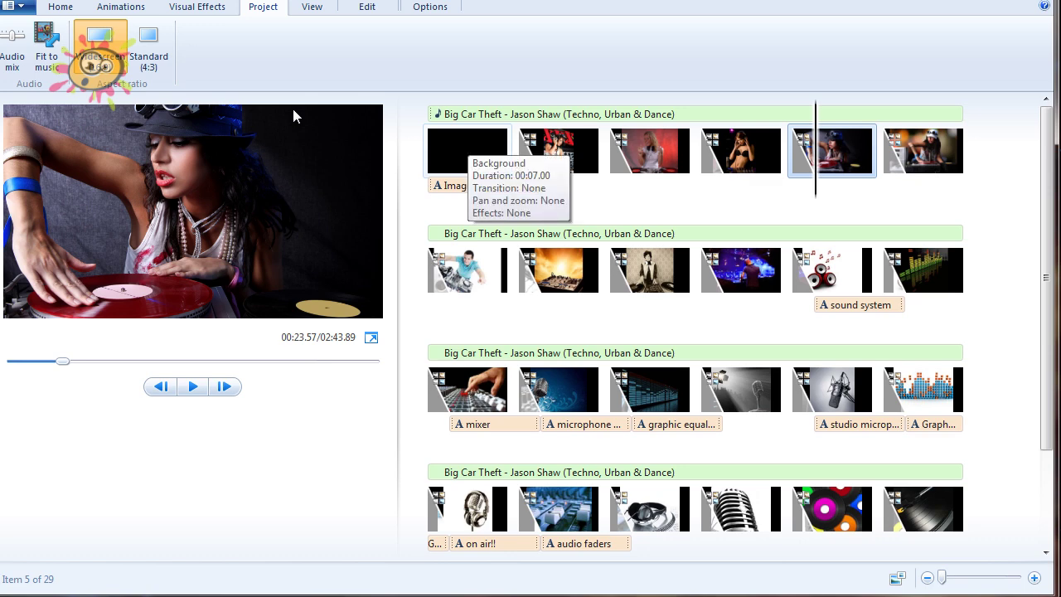
# Review the Visual Effects and Animations tabs, then return to Home with Save movie focused.
pyautogui.hotkey('alt', 'v')
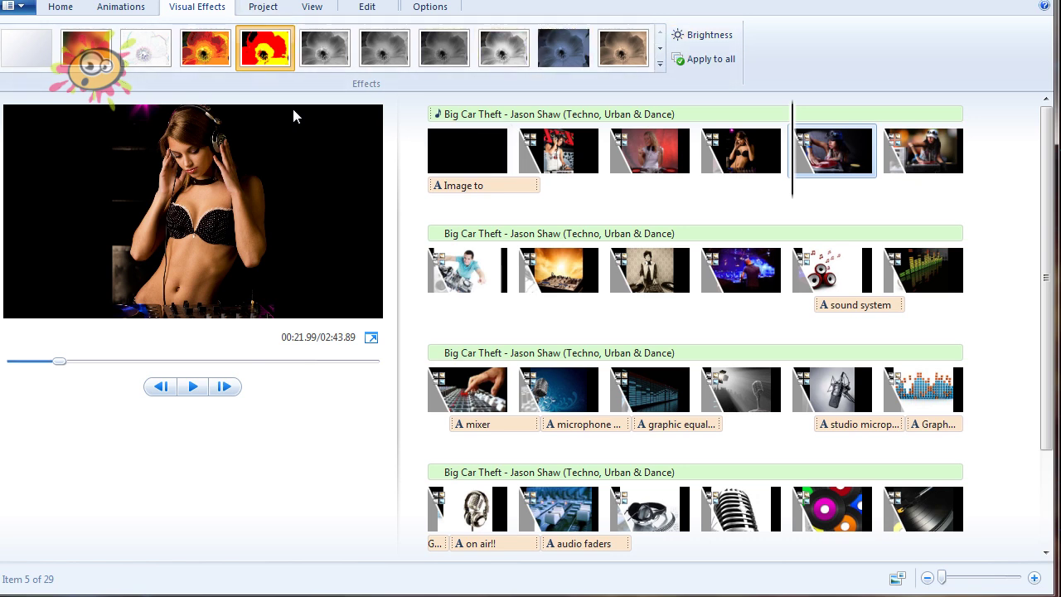
pyautogui.hotkey('alt', 'a')
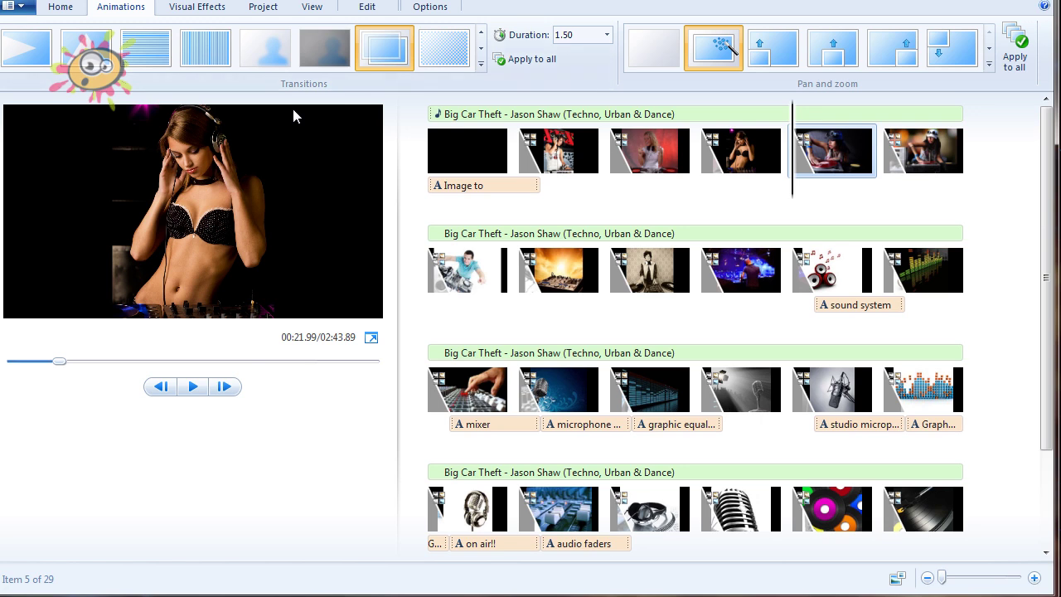
pyautogui.hotkey('alt', 'h')
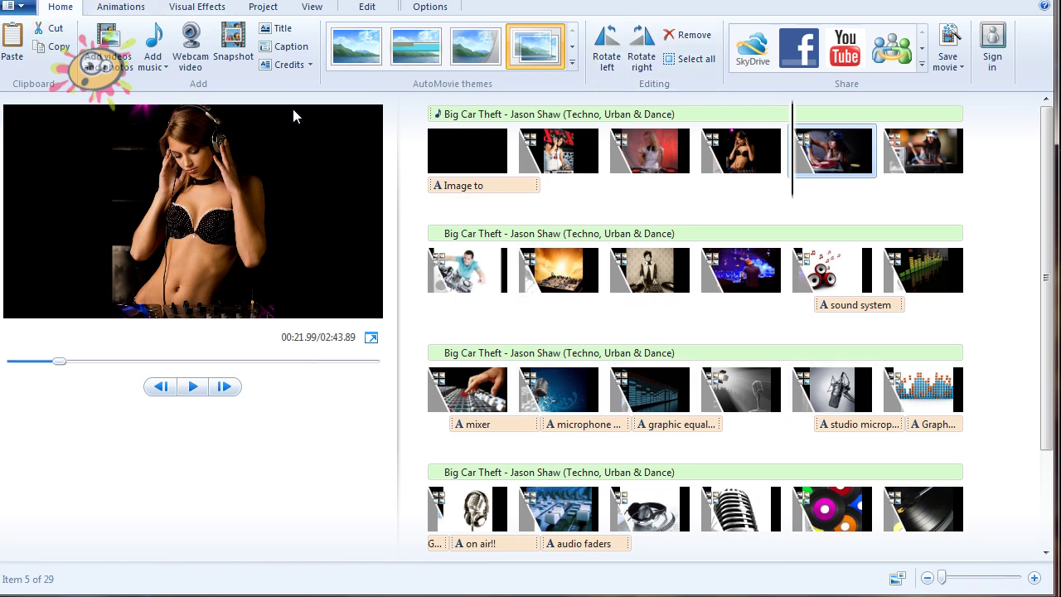
pyautogui.press('Tab')
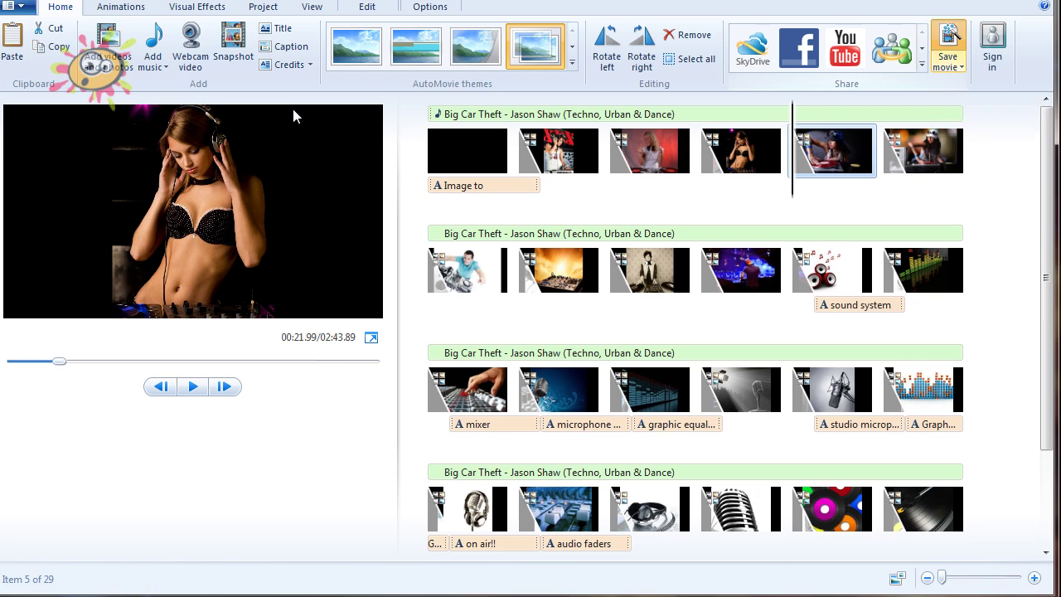
pyautogui.press('Return')
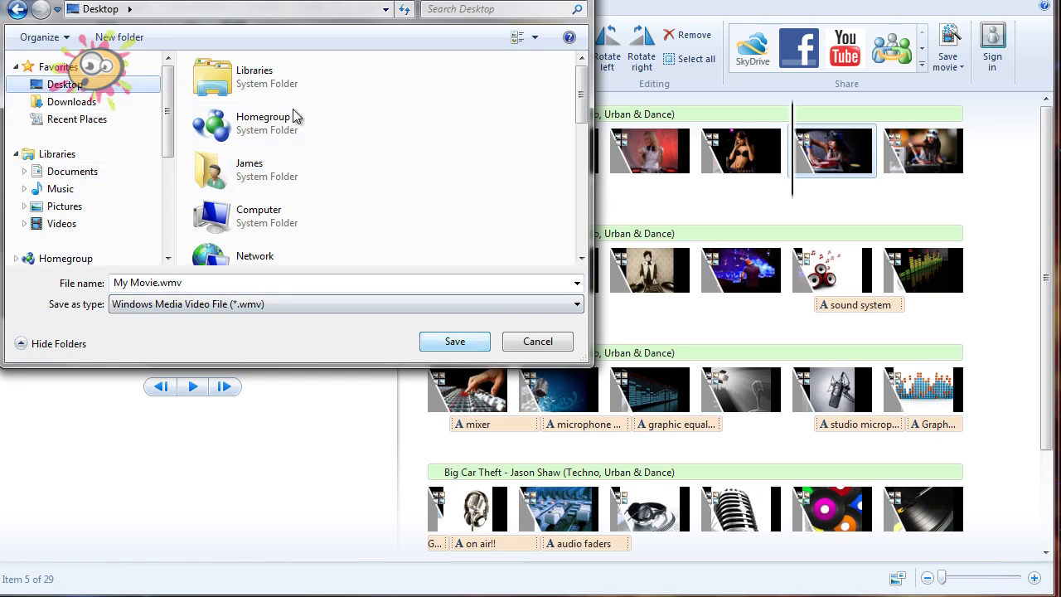
pyautogui.press('Return')
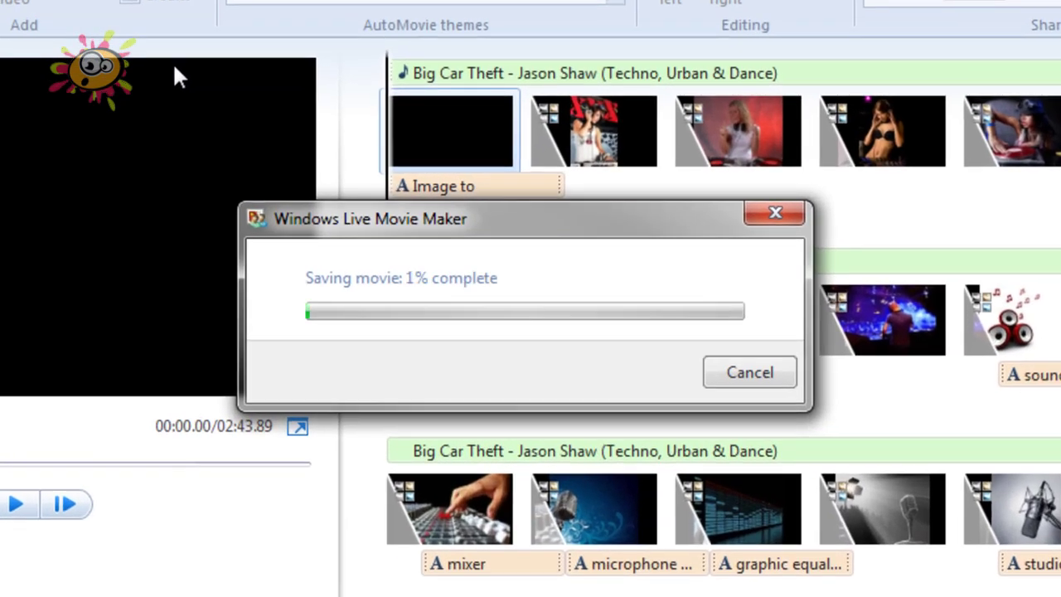
pyautogui.press('Escape')
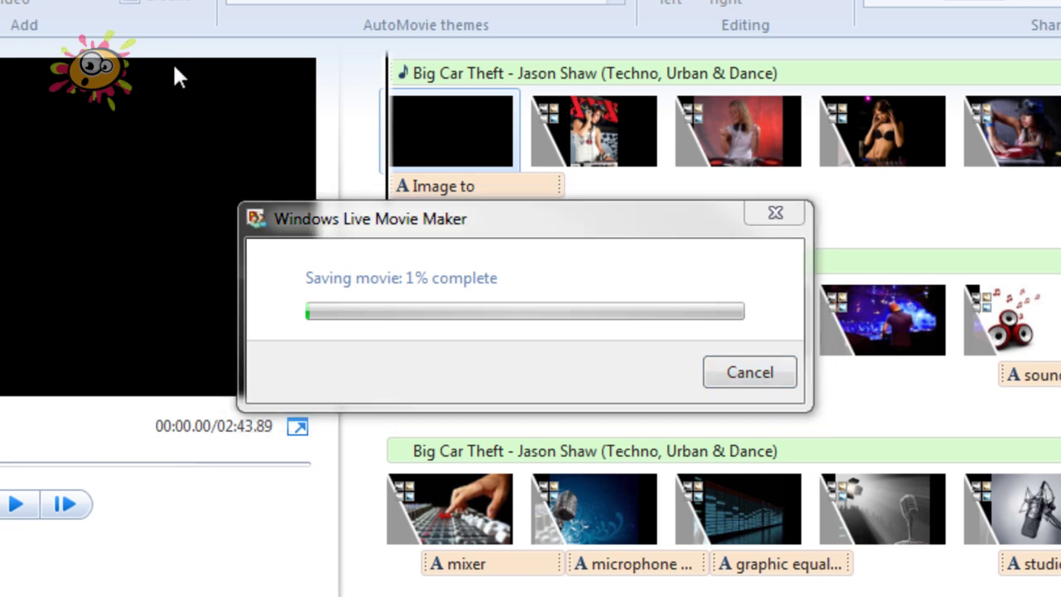
pyautogui.press('Return')
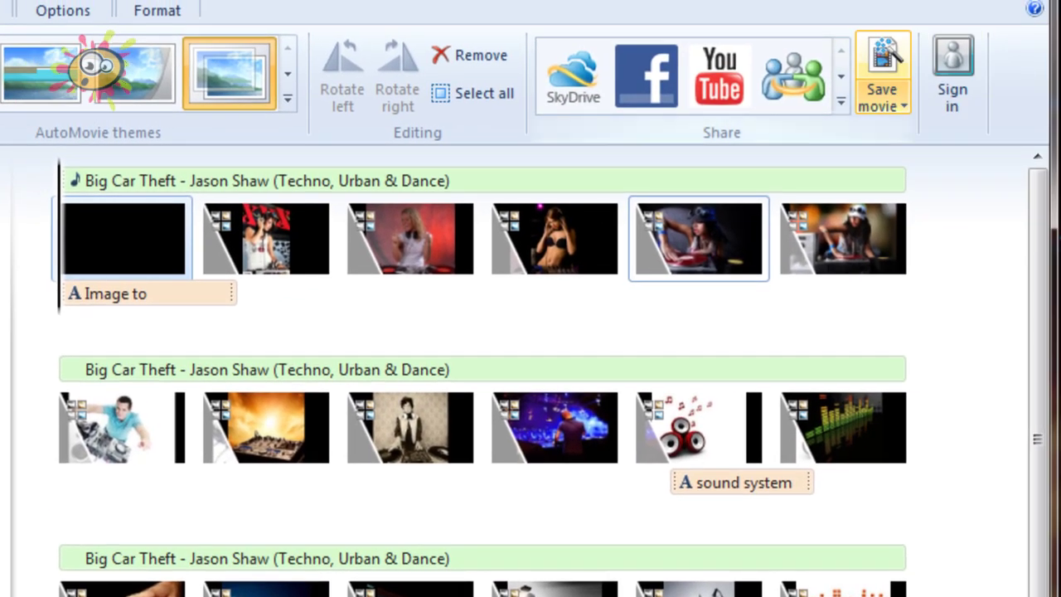
# Show the Save movie settings list, including Recommended and 1920 x 1080 high-definition options.
pyautogui.click(882, 97)
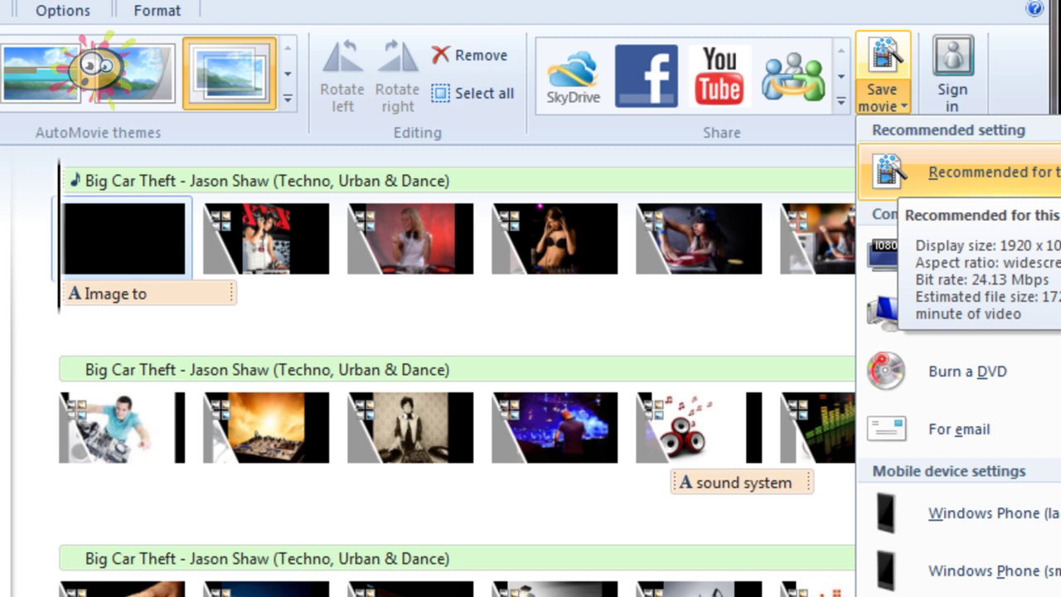
# Save the movie to the Desktop as My Movie.wmv with Recommended for this project settings.
pyautogui.click(912, 171)
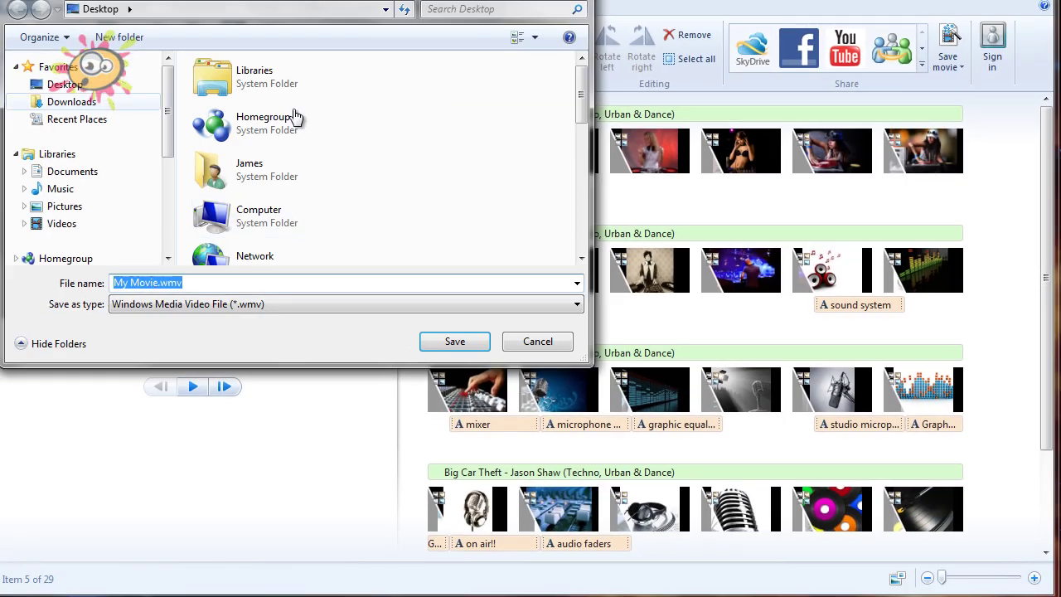
pyautogui.press('Tab')
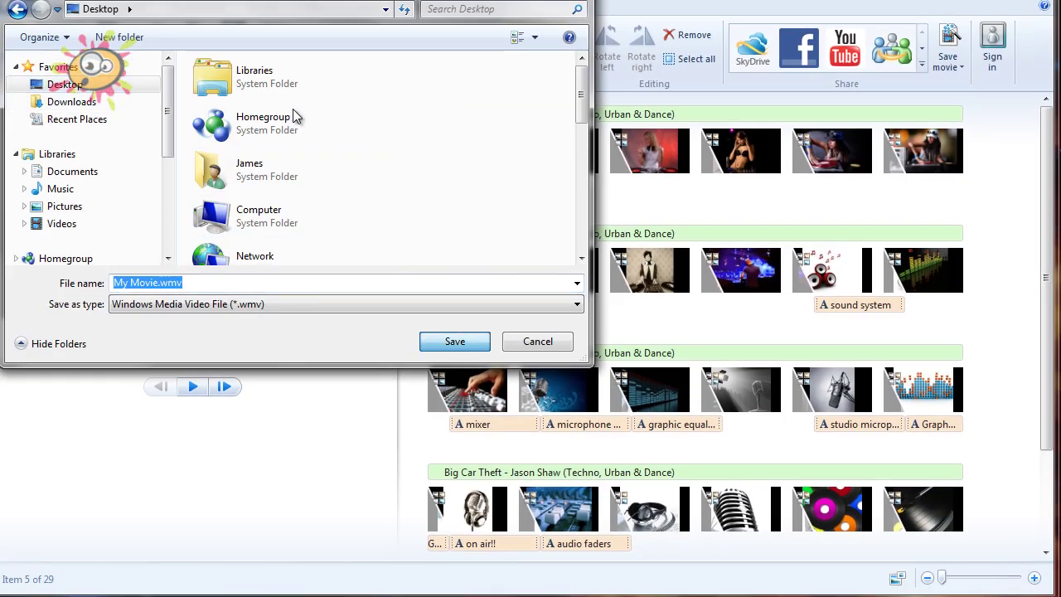
pyautogui.press('Return')
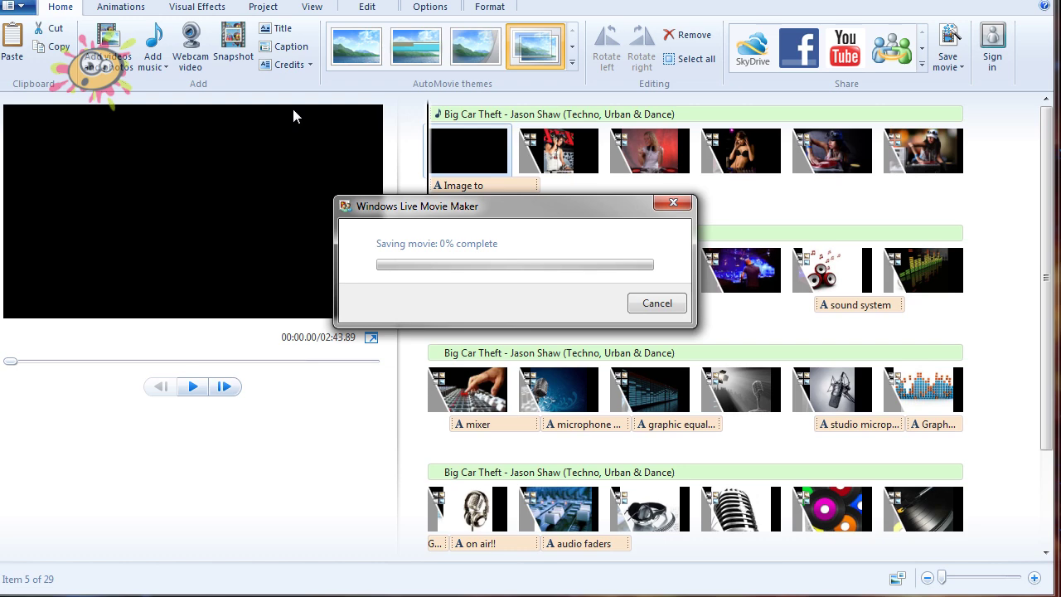